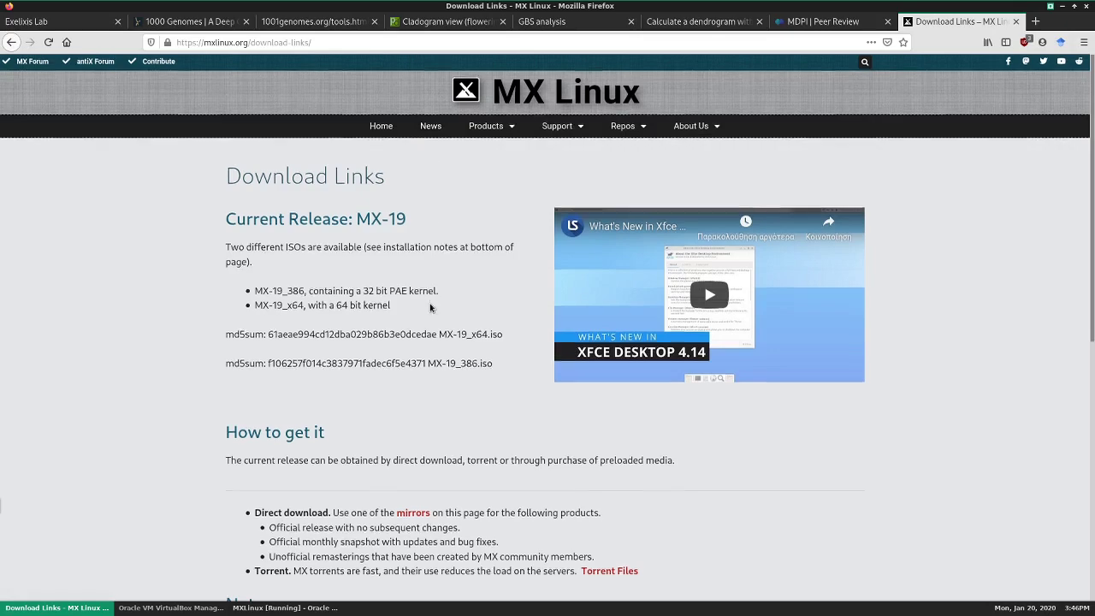
Look through the MX-19 Download Links page and the home page of the MX Linux website
scroll(429, 304, down, 5)
scroll(429, 303, down, 1)
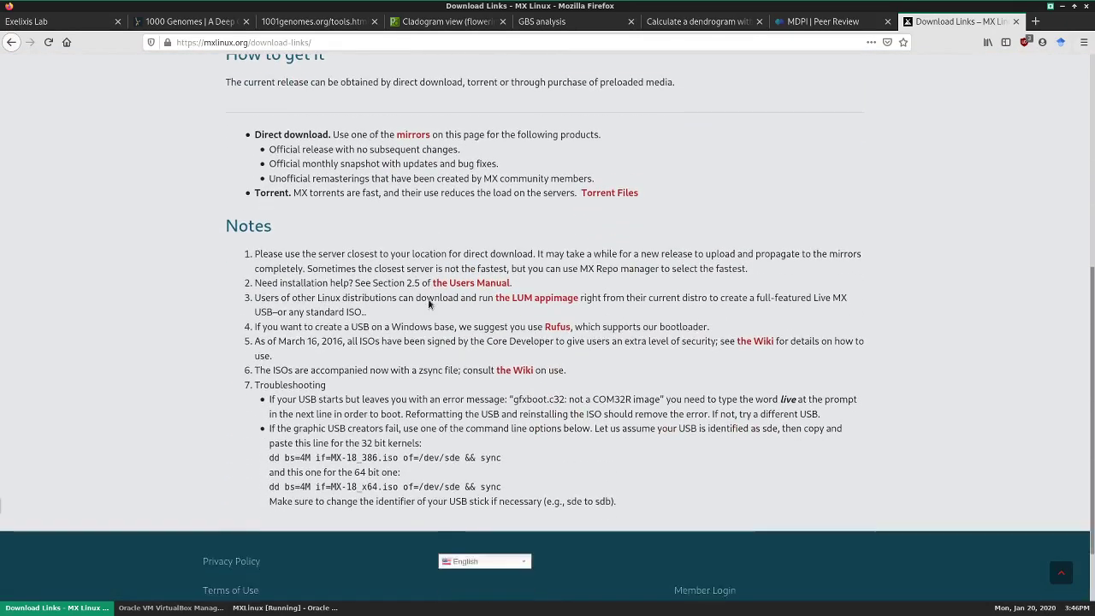
scroll(430, 303, up, 6)
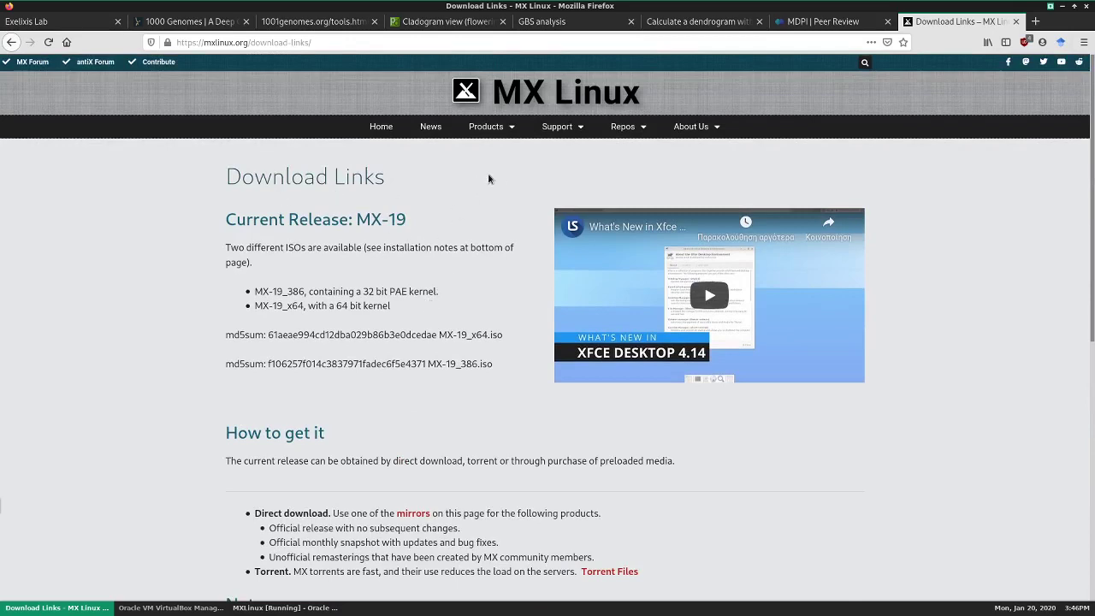
click(386, 133)
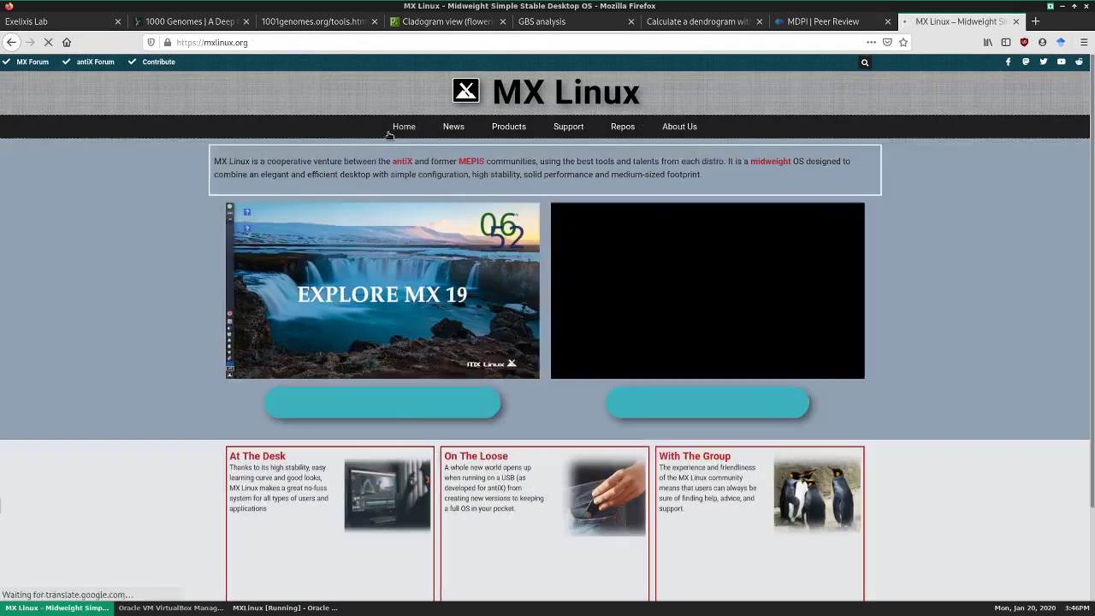
scroll(170, 328, down, 1)
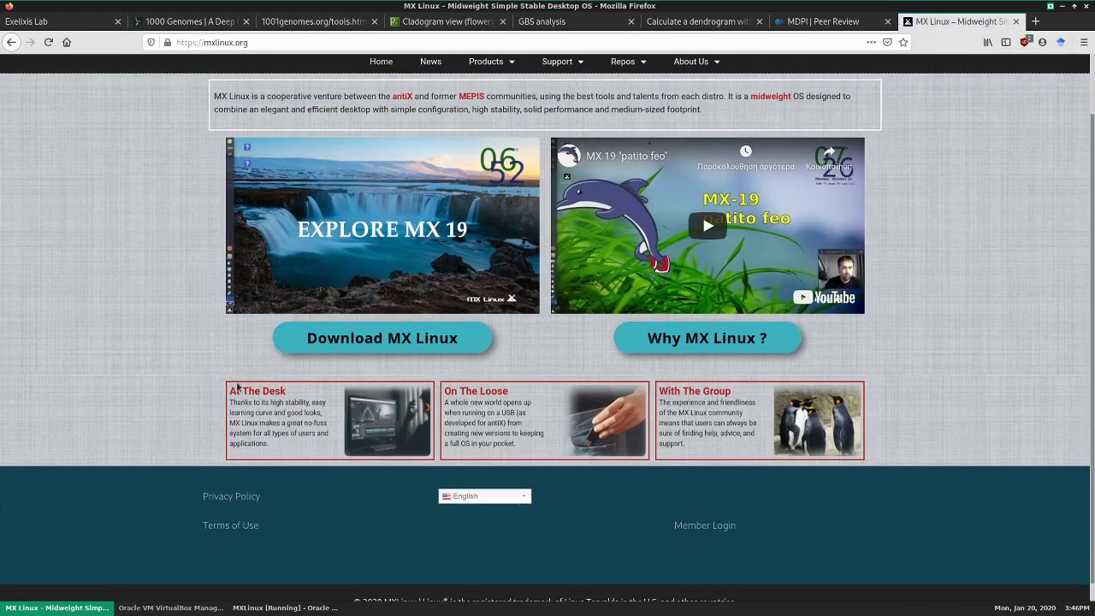
scroll(146, 210, up, 1)
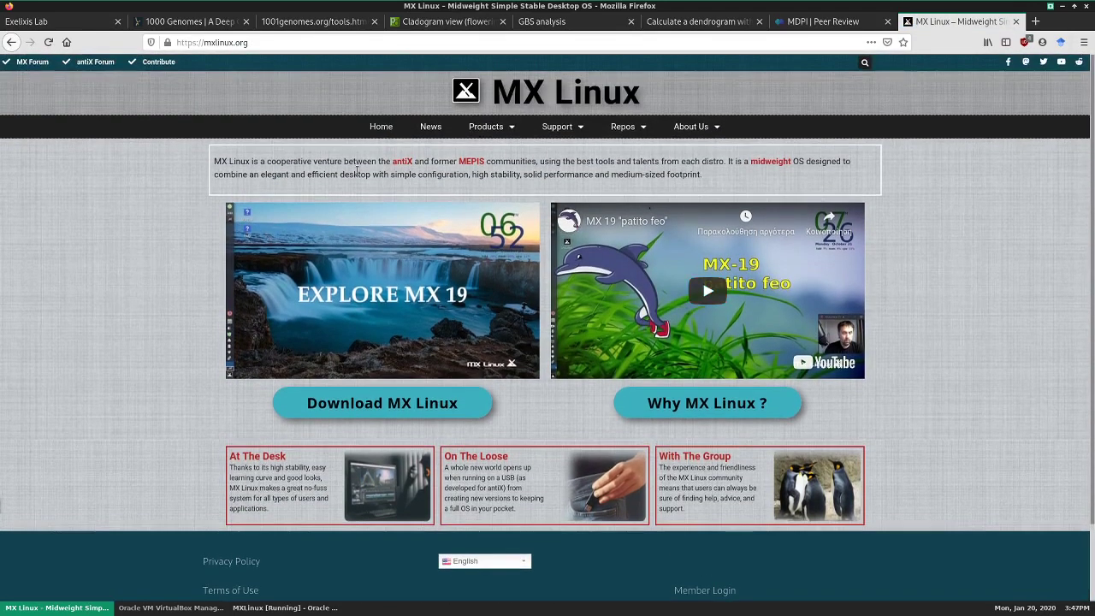
Switch to the running MXLinux virtual machine in VirtualBox and put it in full-screen mode
mouse_move(548, 130)
click(262, 608)
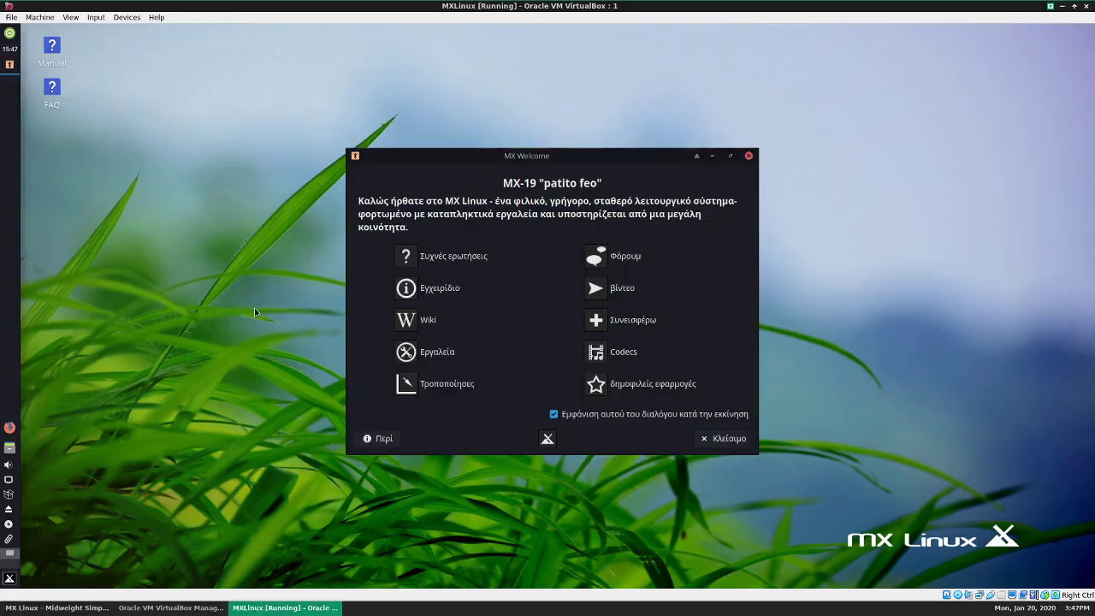
key(ctrl+f)
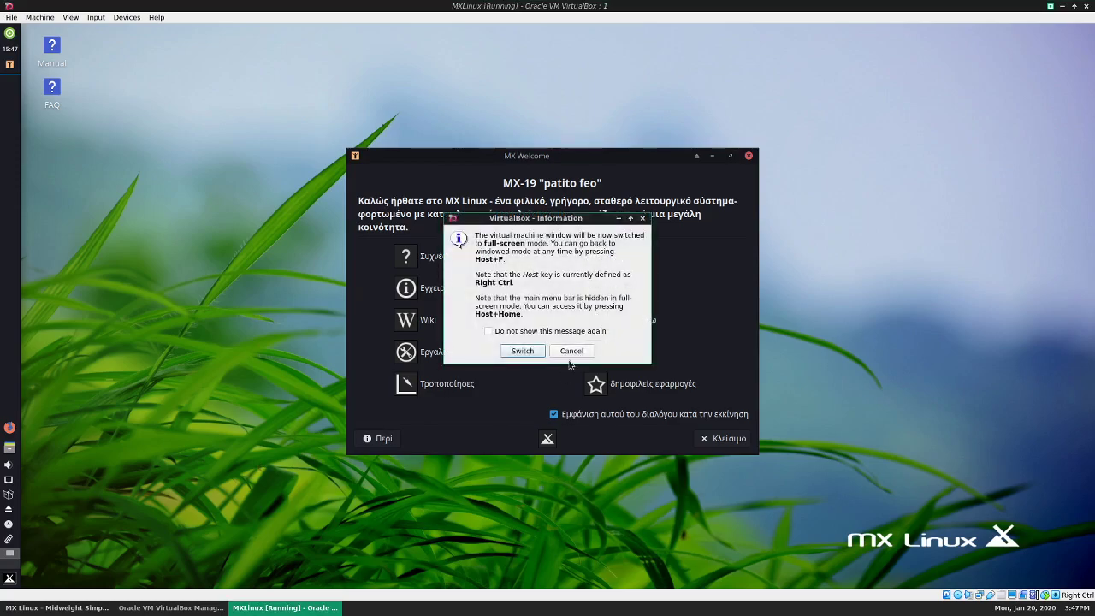
click(532, 353)
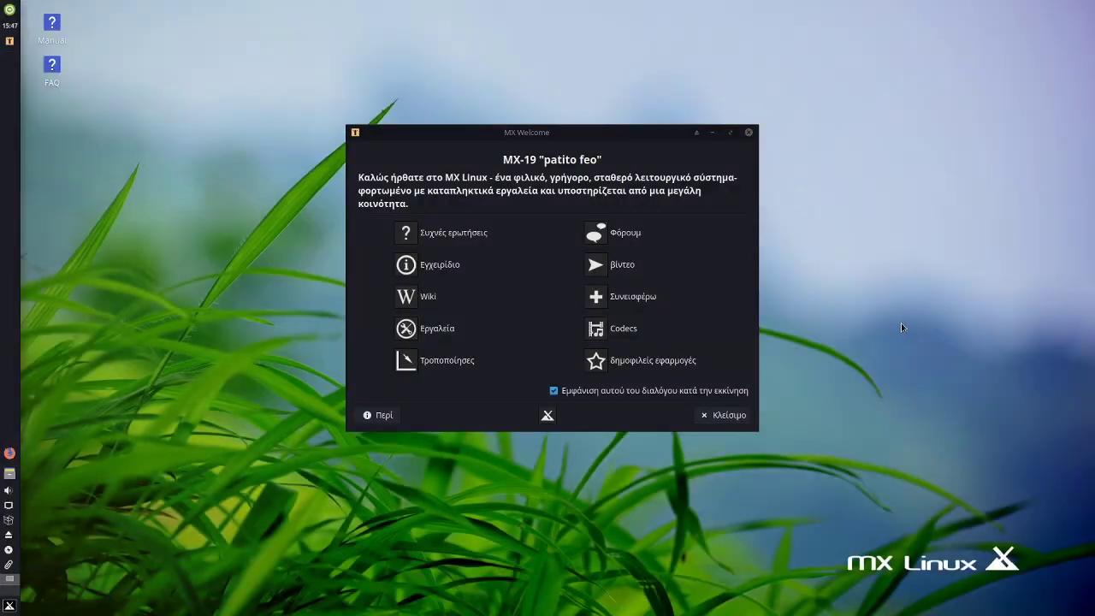
Move the MX Welcome window around the desktop and close it
drag(604, 133, 516, 104)
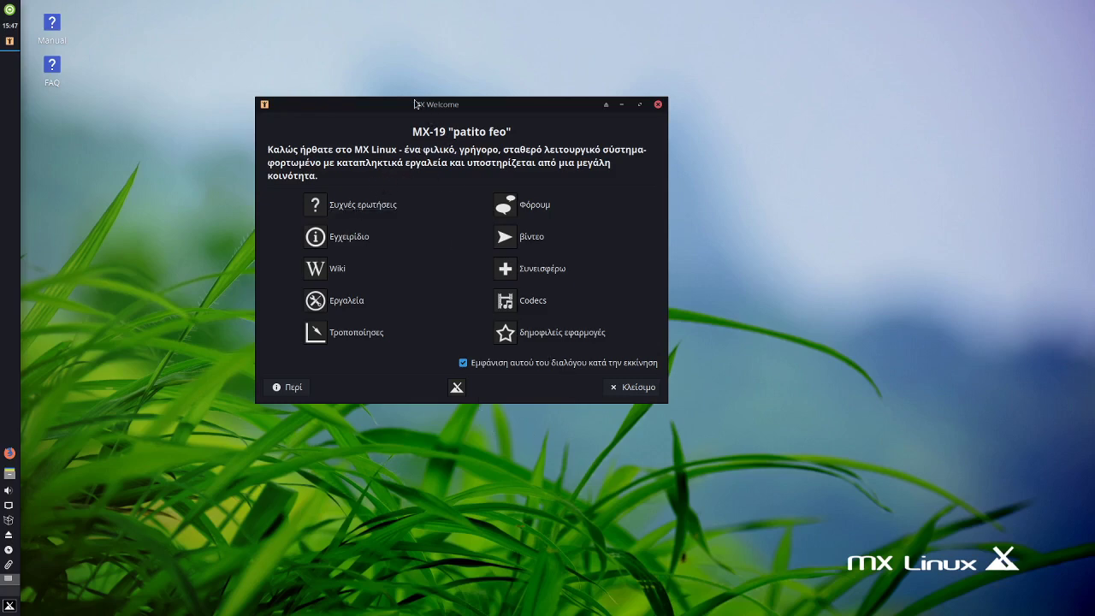
drag(532, 102, 701, 111)
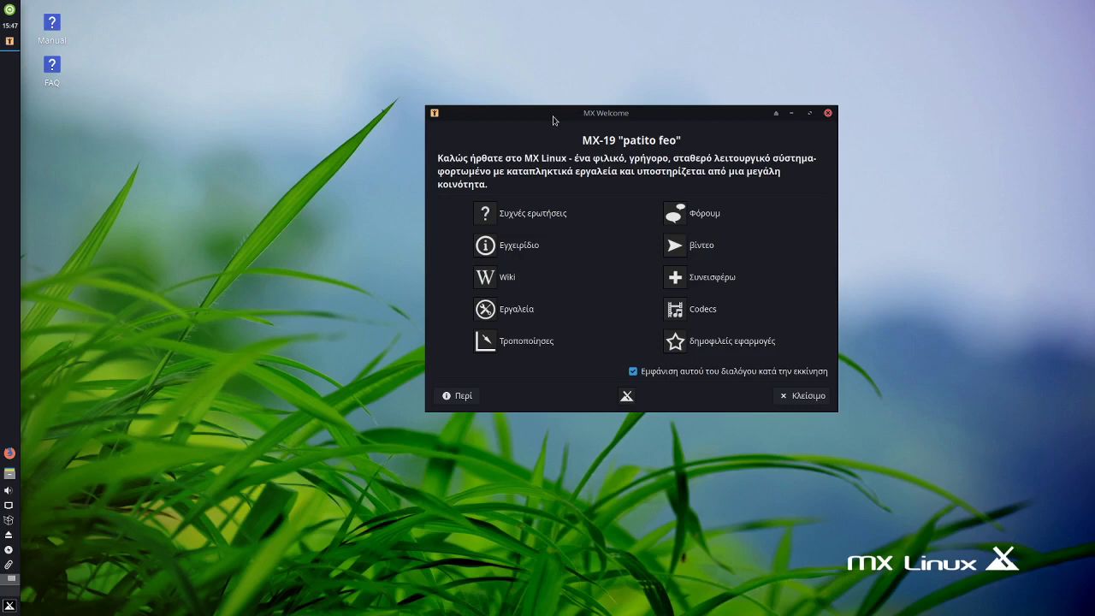
click(808, 395)
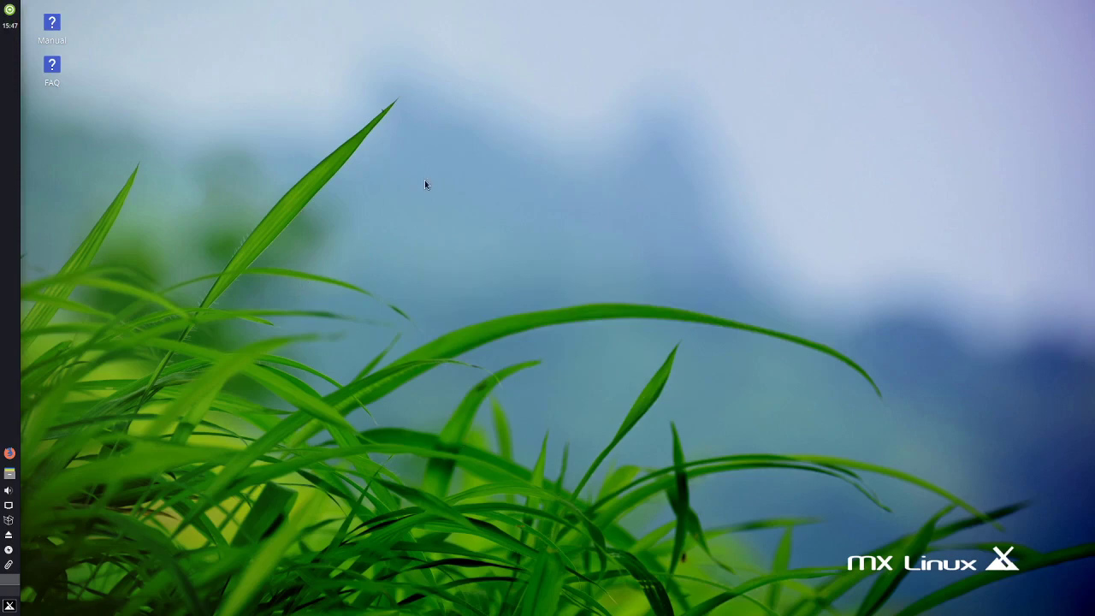
View the desktop's properties (Ιδιότητες) and dismiss them
right_click(424, 228)
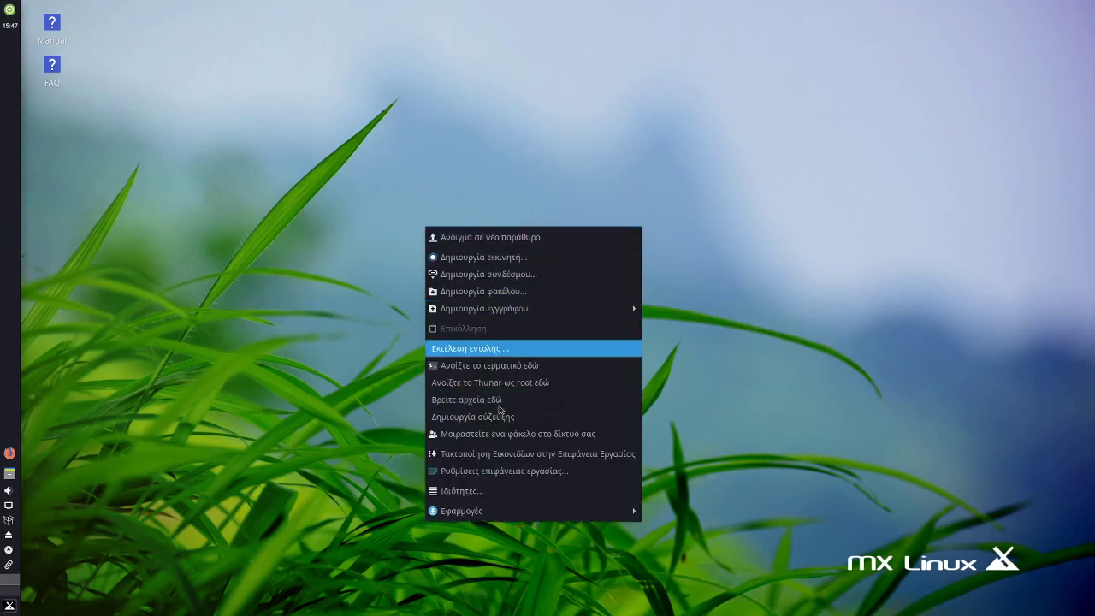
click(503, 493)
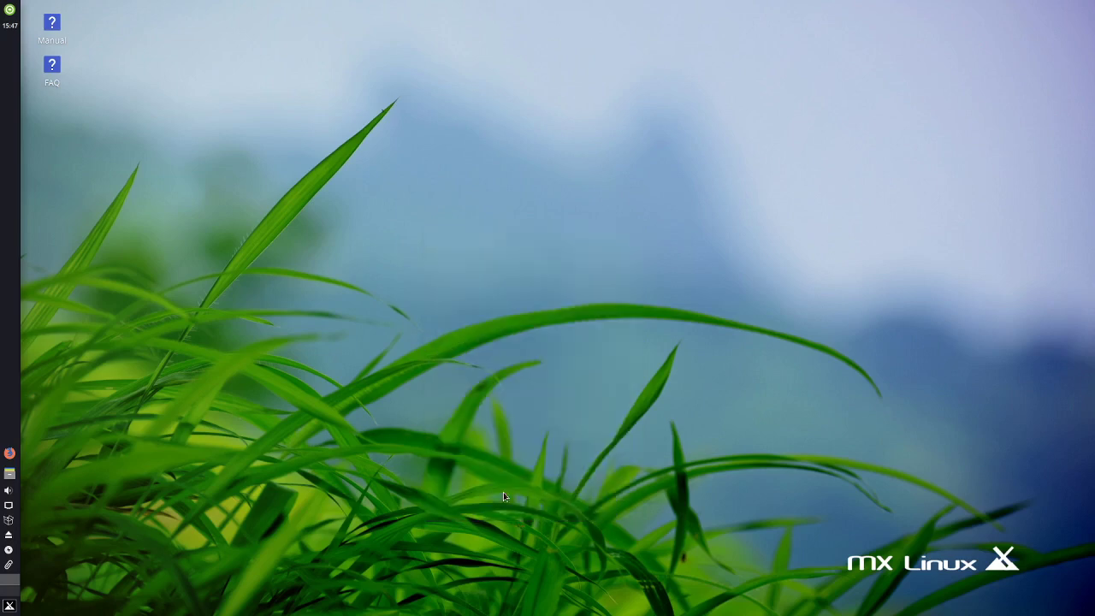
click(648, 455)
Set the desktop background to the wheat field under a blue sky and close the desktop settings
right_click(536, 176)
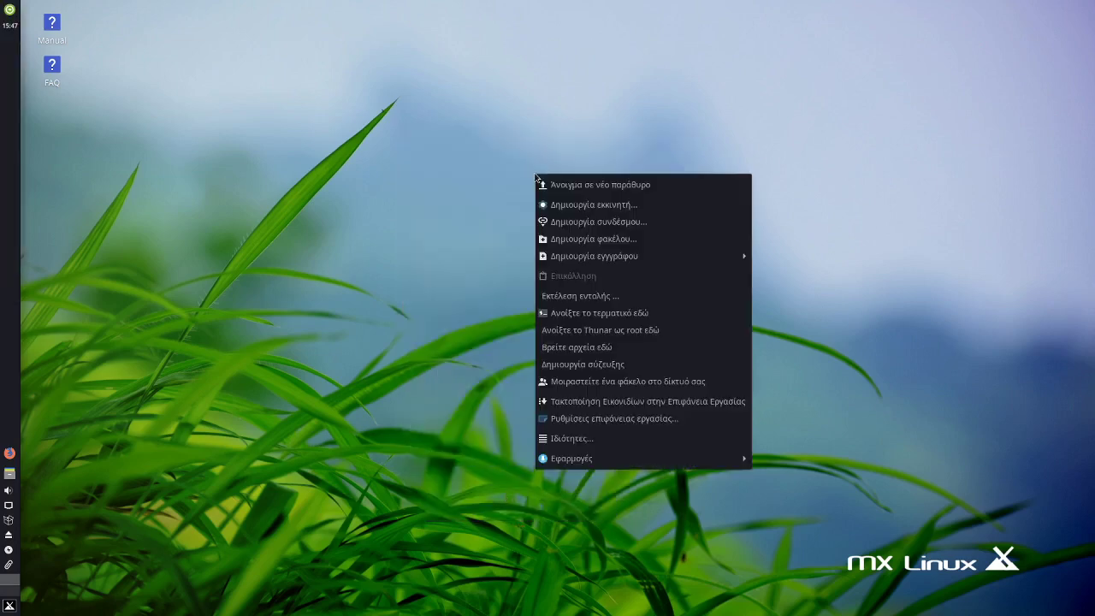
click(587, 419)
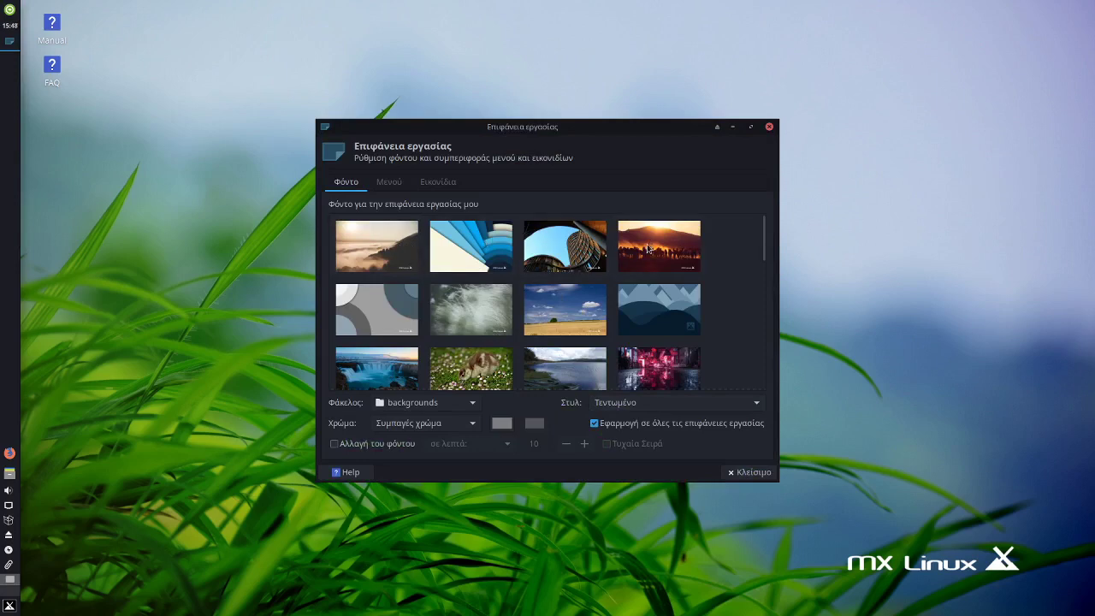
click(560, 310)
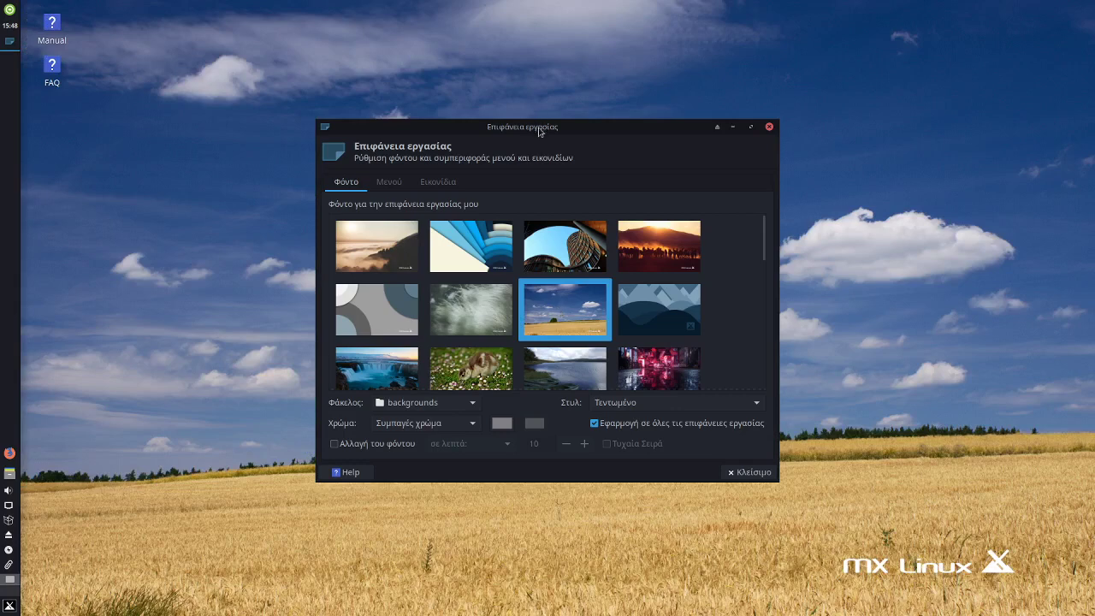
drag(535, 127, 435, 130)
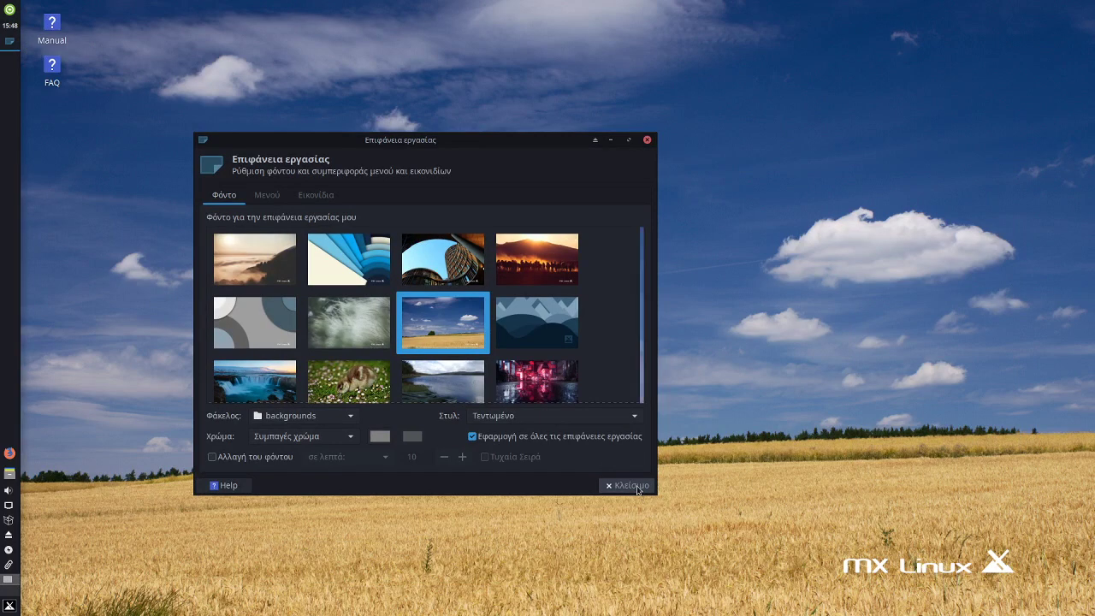
click(632, 485)
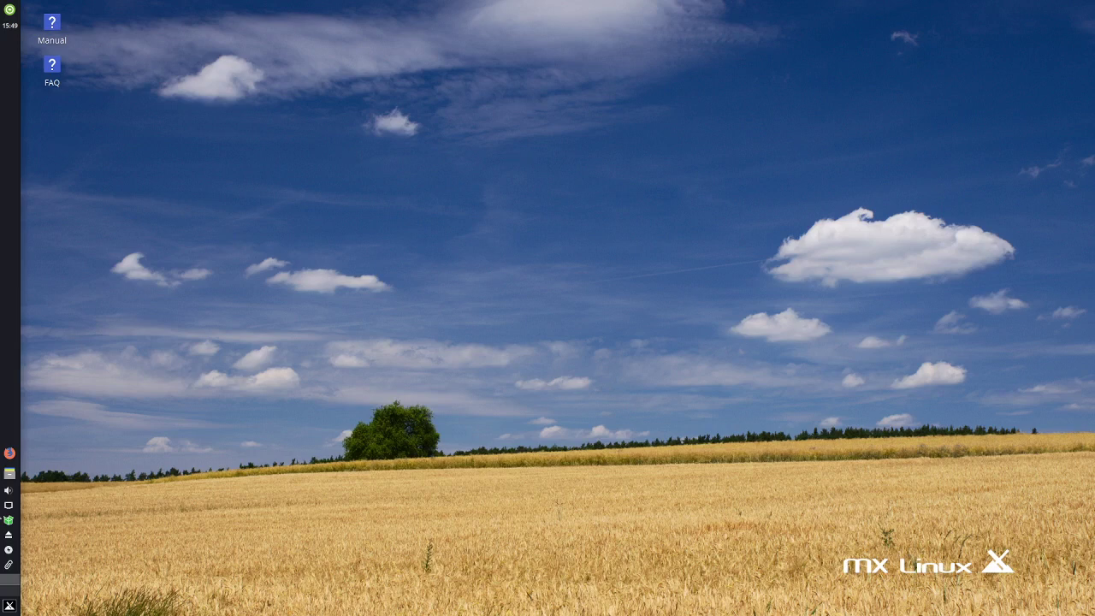
View the session's log-out, restart and shutdown options and cancel without choosing one
click(9, 10)
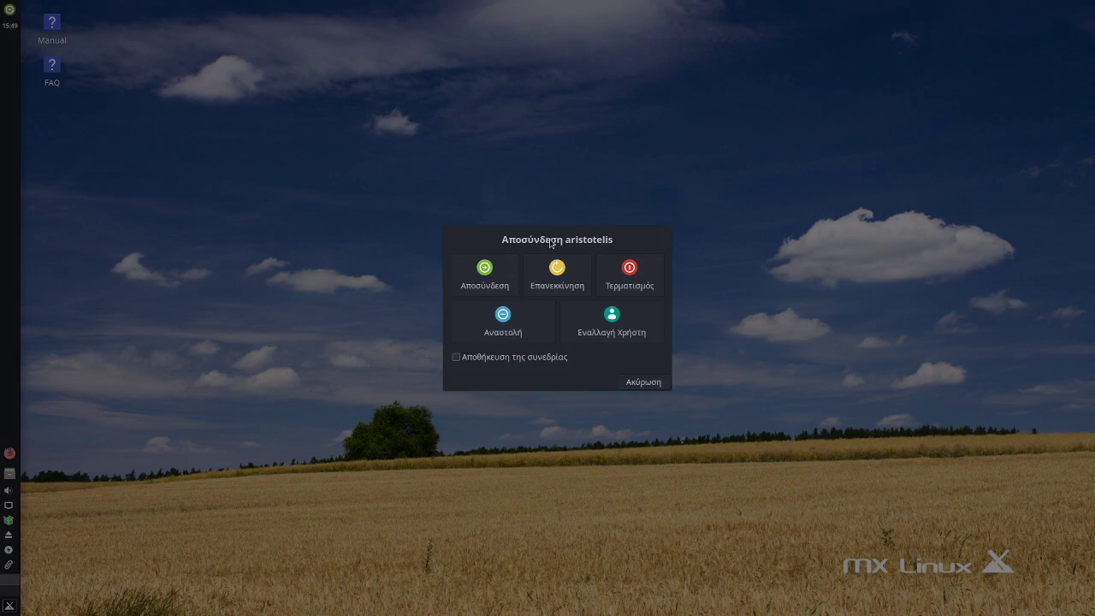
click(650, 385)
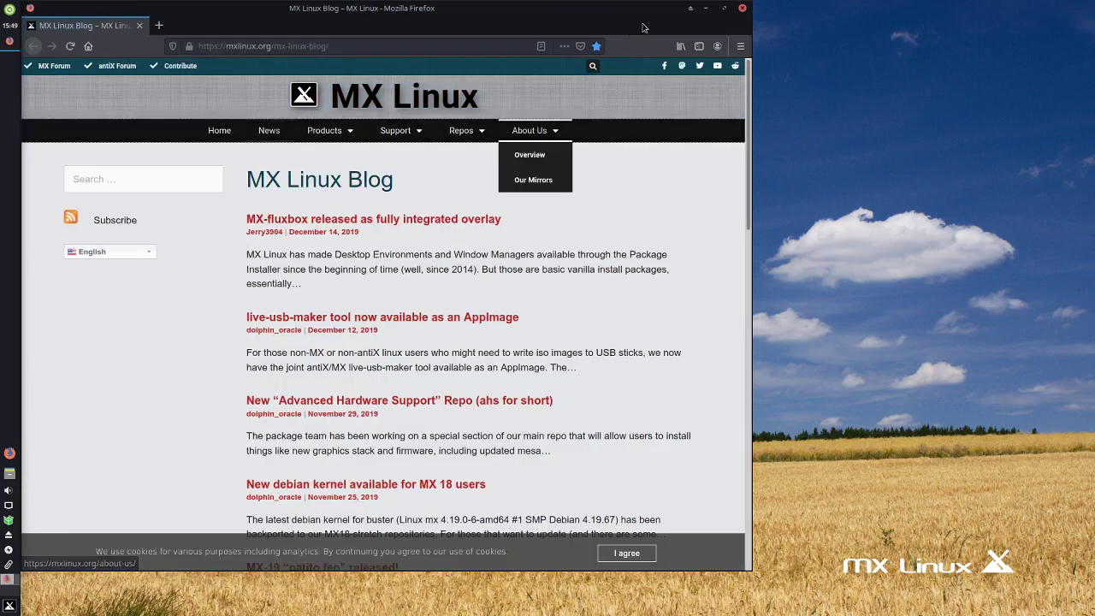
Maximize Firefox, accept the cookie notice, look through the MX Linux Blog posts and close the browser
click(725, 10)
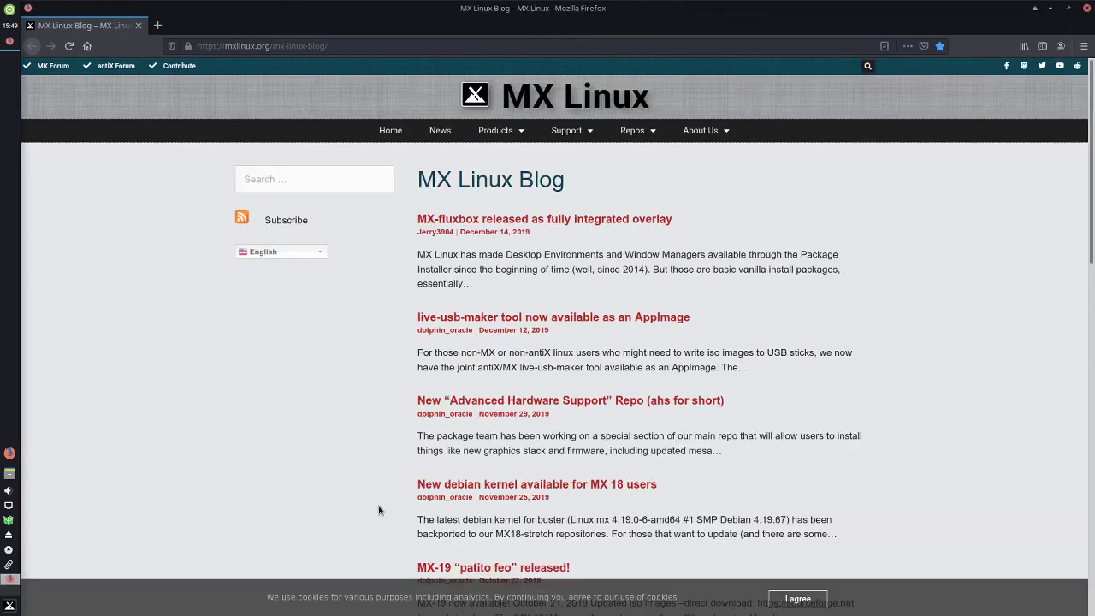
click(796, 599)
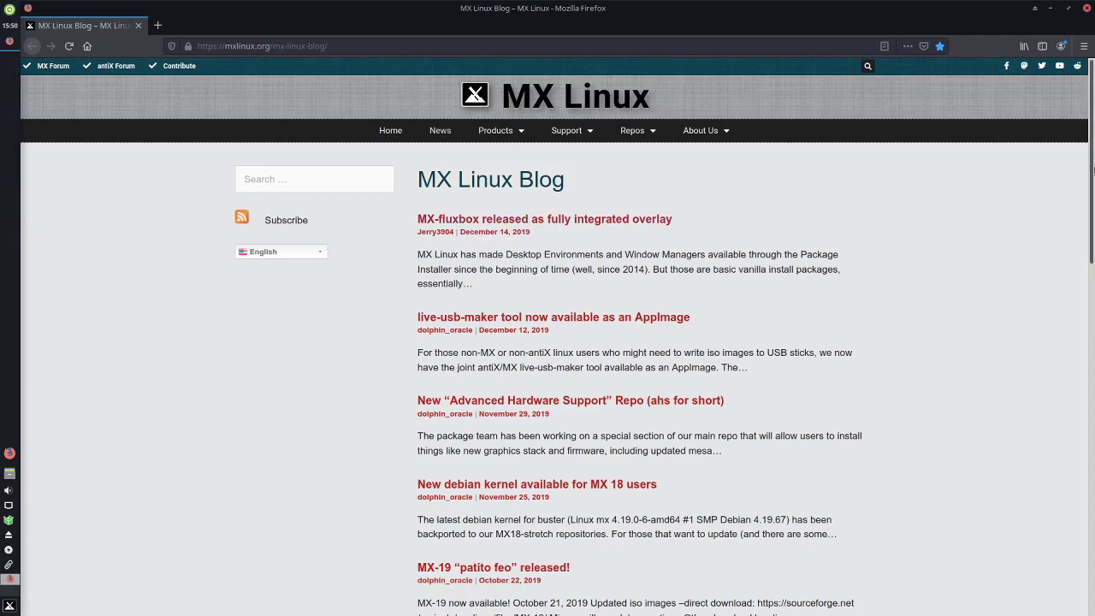
scroll(1086, 209, down, 1)
scroll(1085, 208, down, 15)
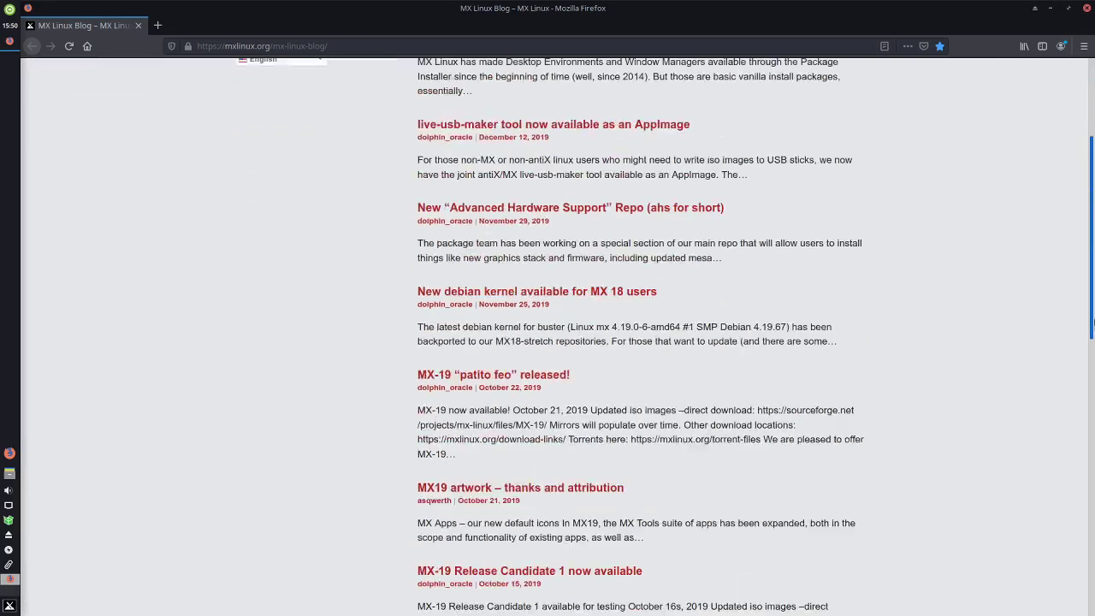
scroll(1091, 361, up, 15)
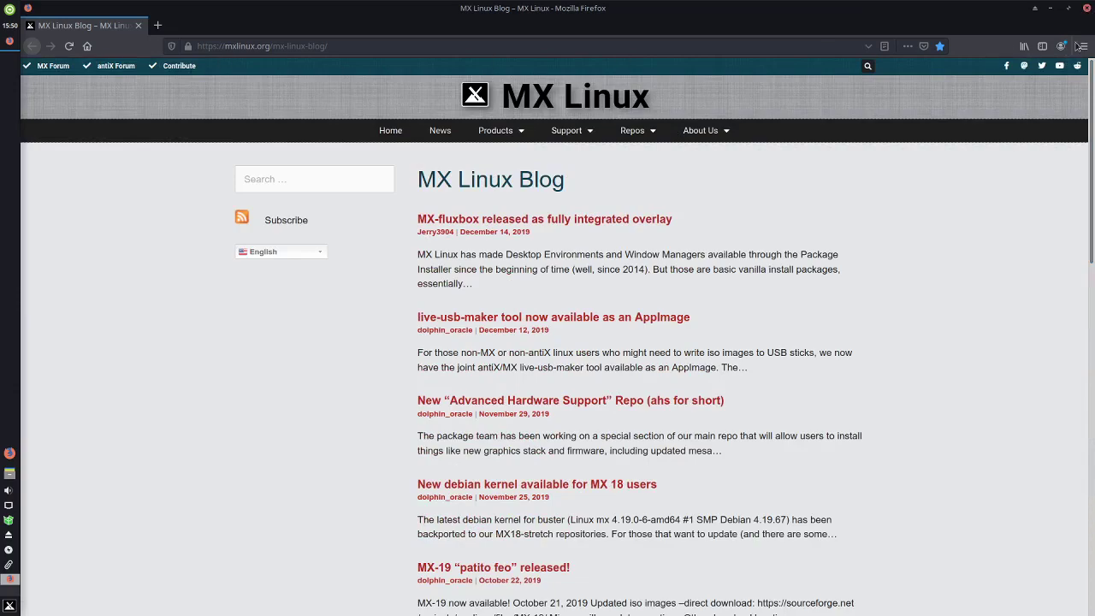
click(1087, 8)
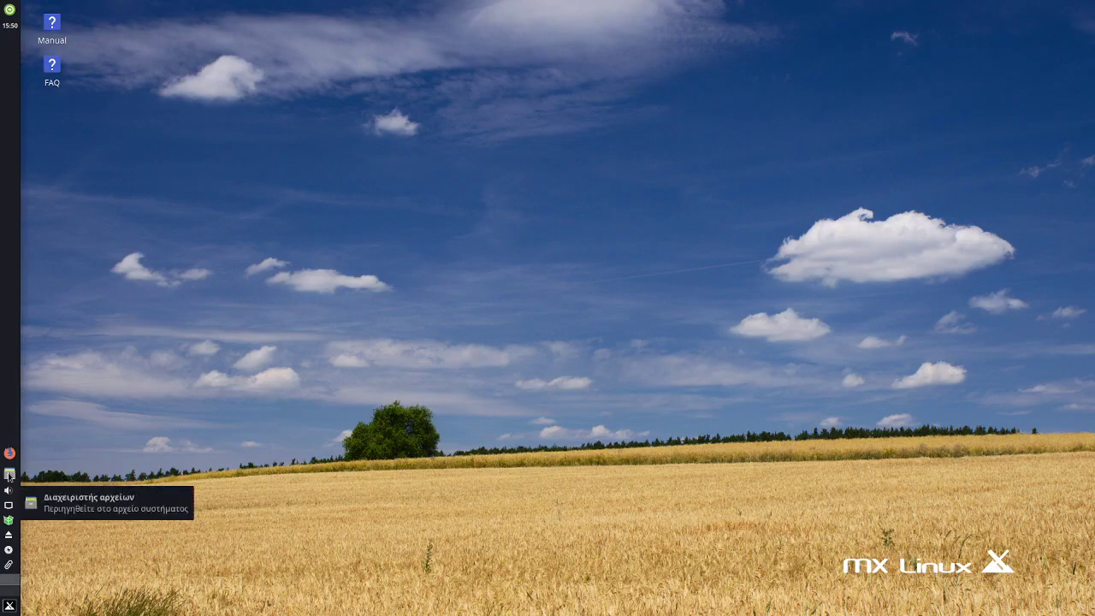
Open the file manager, view the About information for Thunar and close it
click(9, 475)
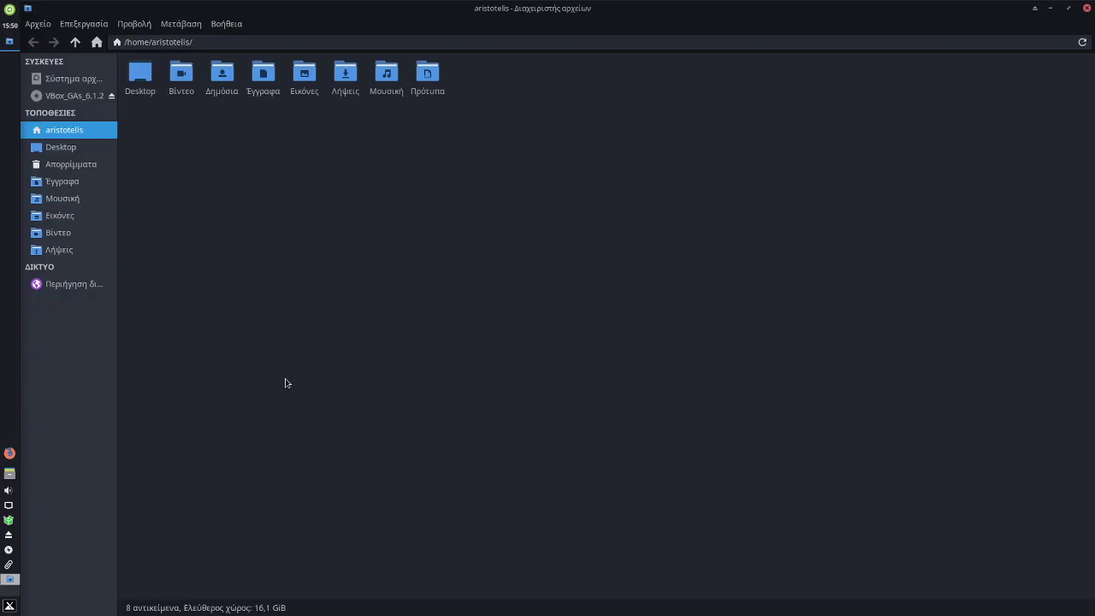
click(227, 24)
click(239, 62)
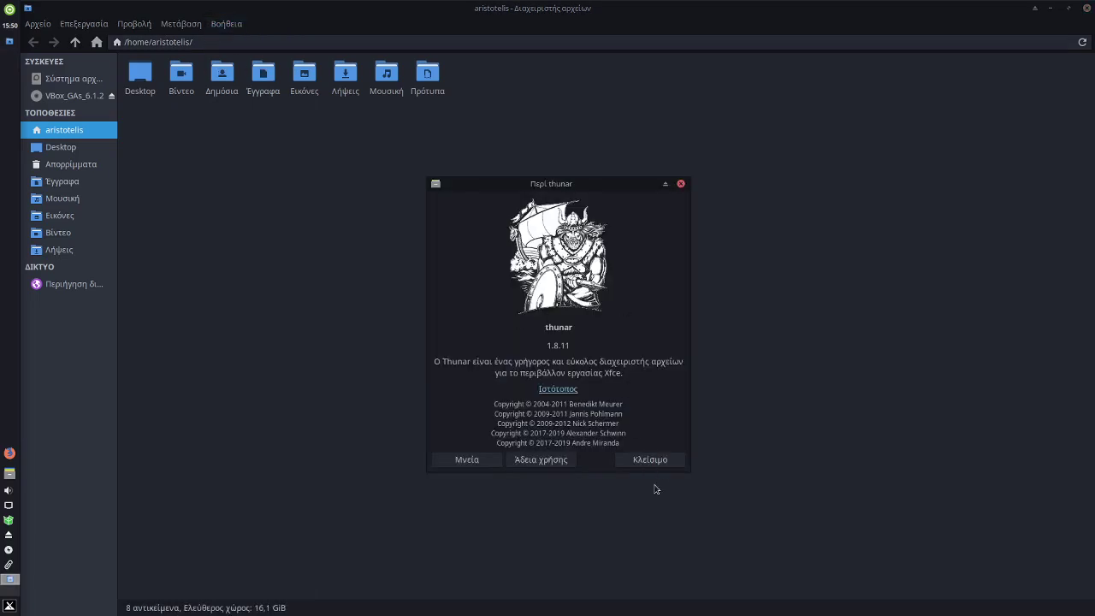
drag(578, 187, 687, 137)
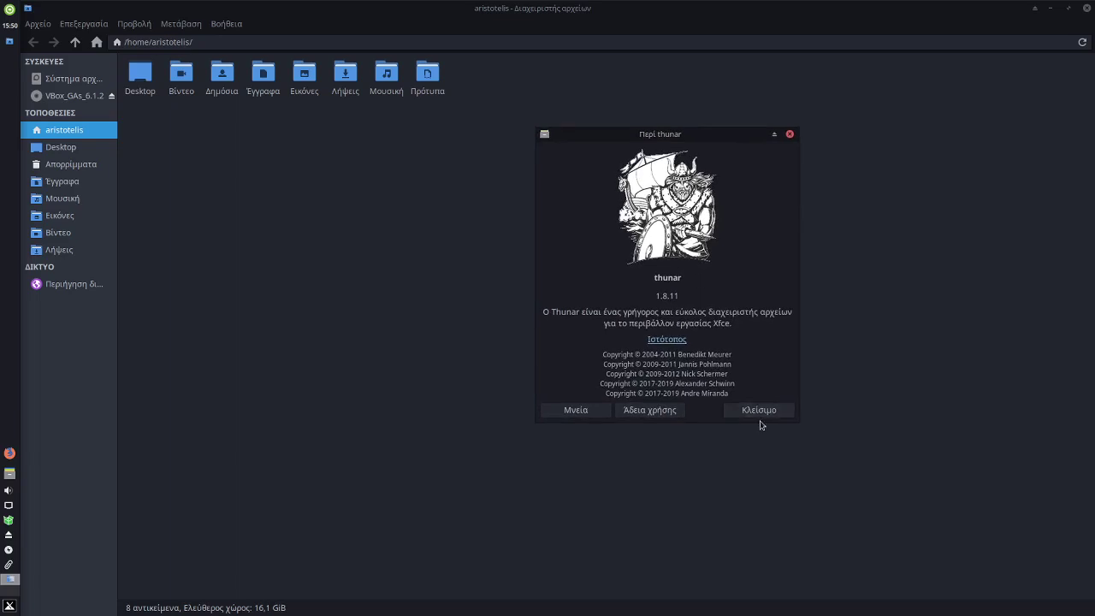
click(758, 412)
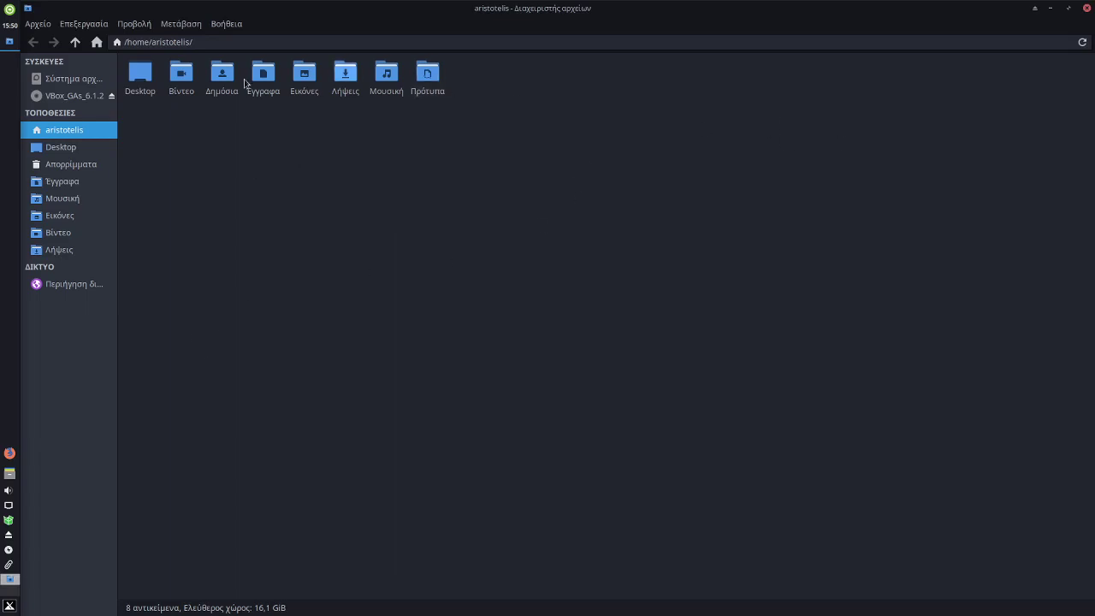
Select the Desktop and Έγγραφα folders in the home folder in turn, and close the file manager
click(145, 86)
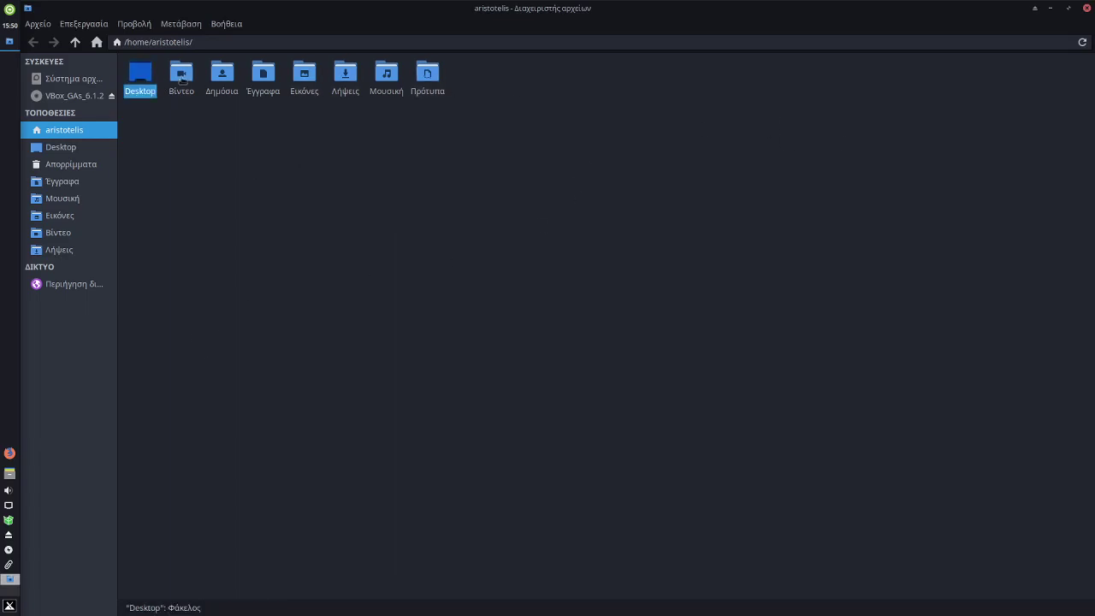
click(271, 82)
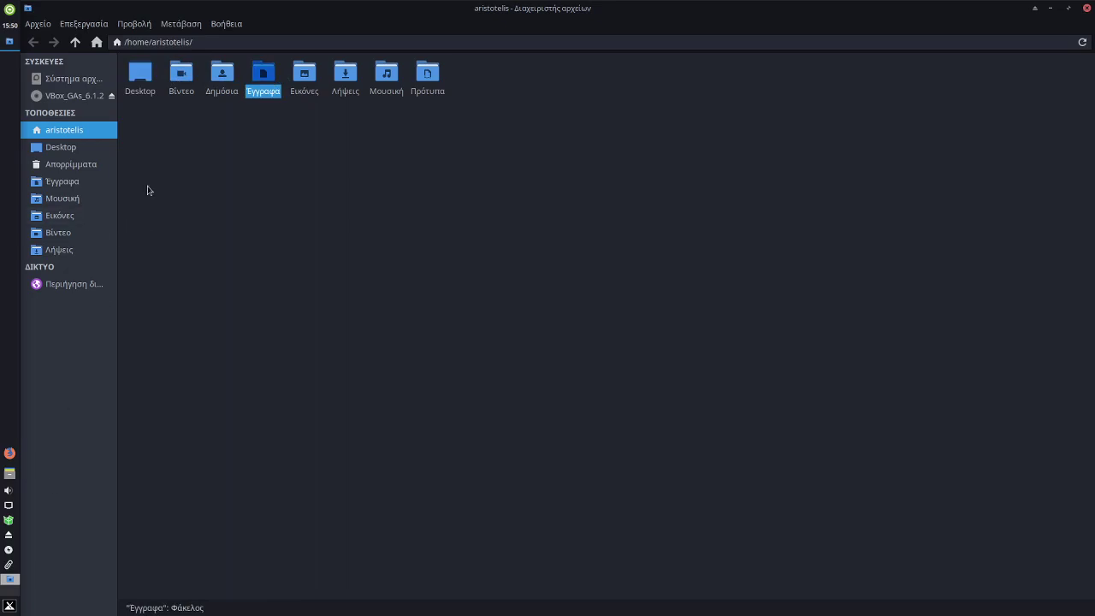
click(1087, 9)
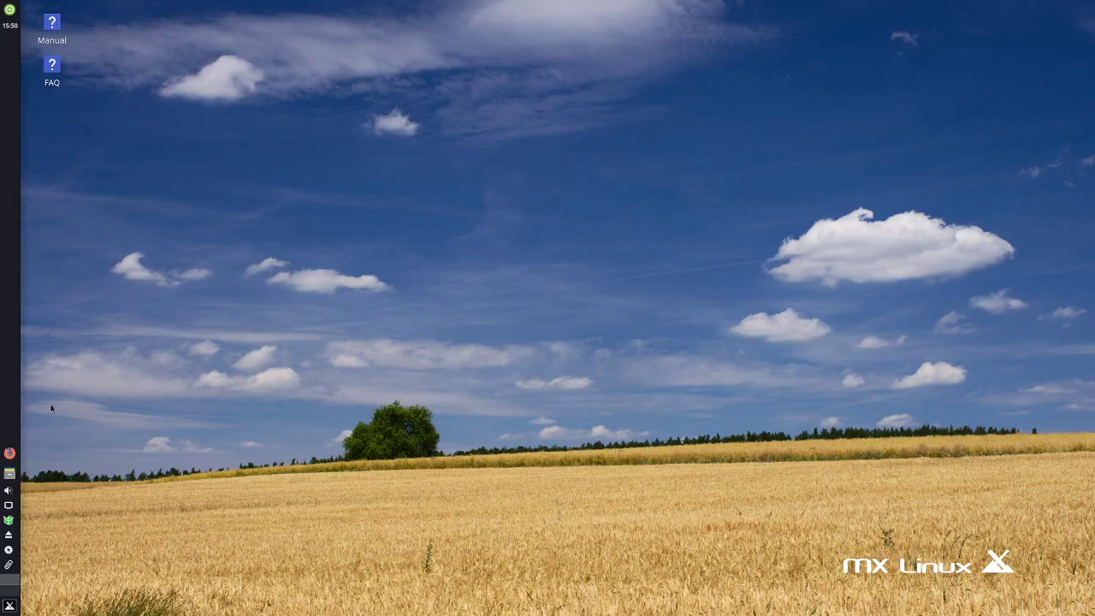
Review and refresh the full upgrade package list in MX Updater, and close it without upgrading
click(6, 495)
click(6, 495)
click(9, 520)
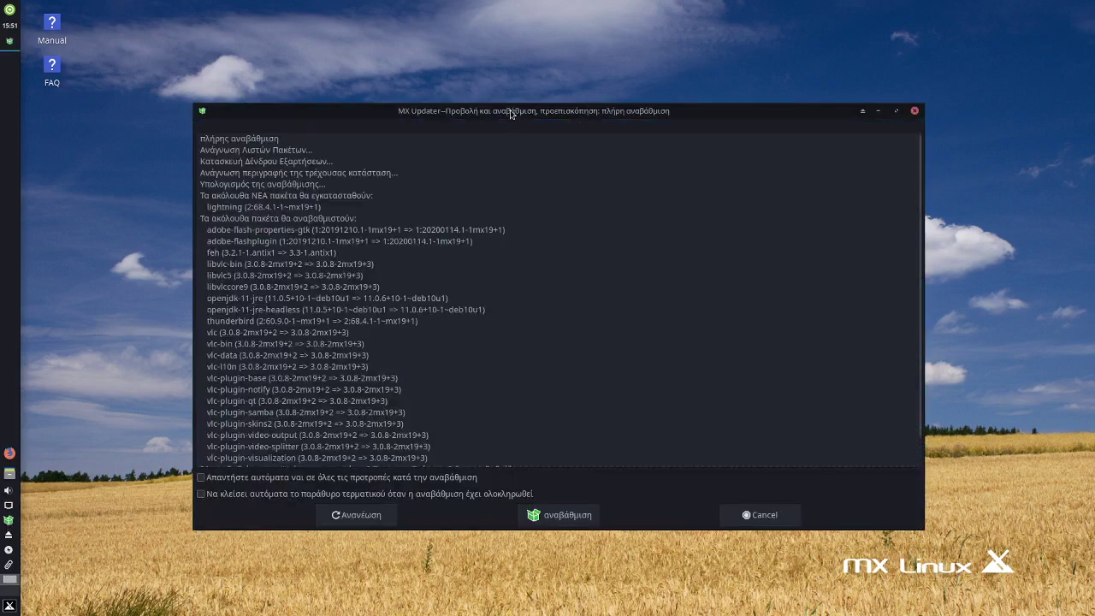
drag(504, 110, 457, 62)
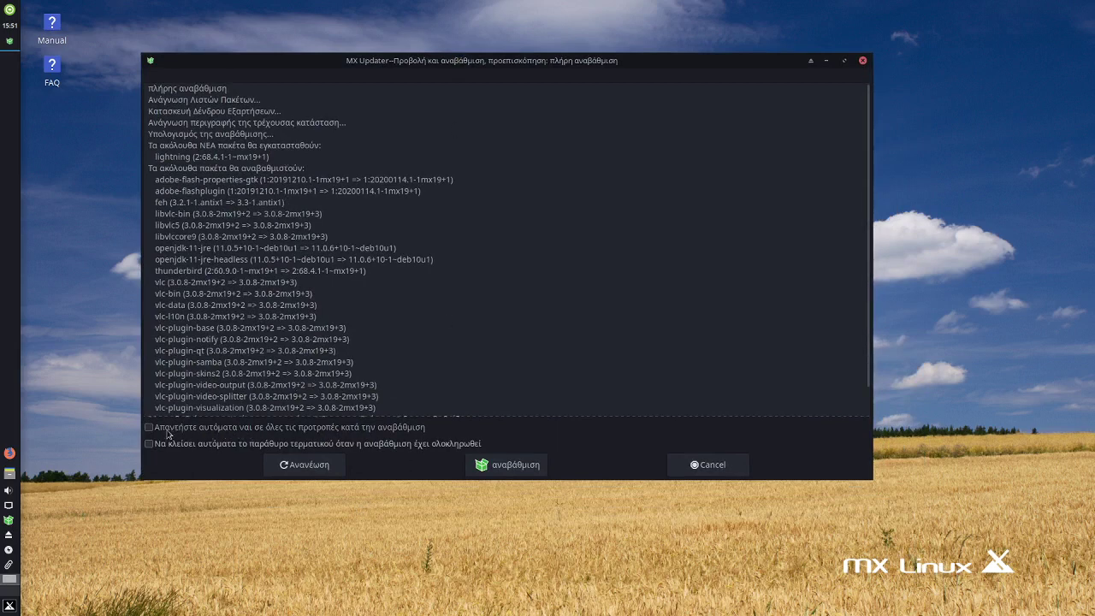
click(311, 469)
click(862, 60)
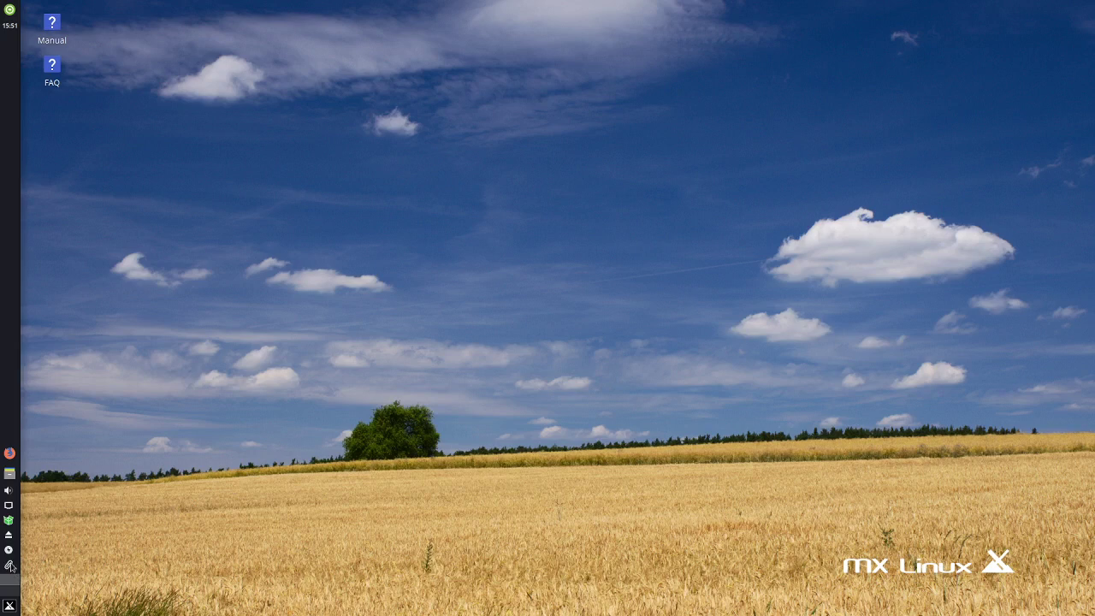
Open the application menu, show all applications and enlarge the menu window
click(10, 606)
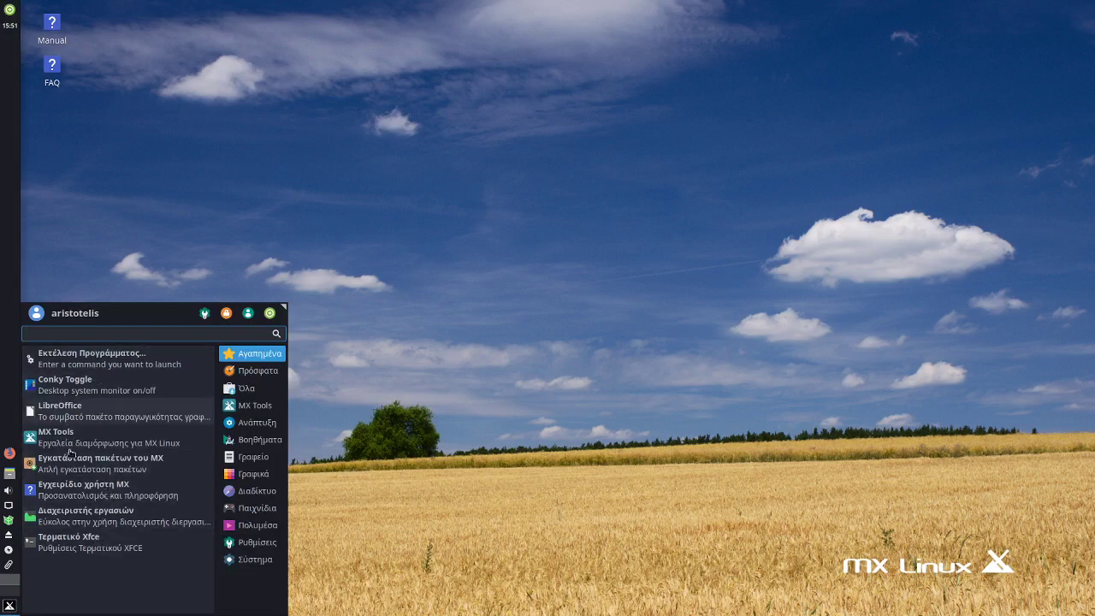
mouse_move(283, 390)
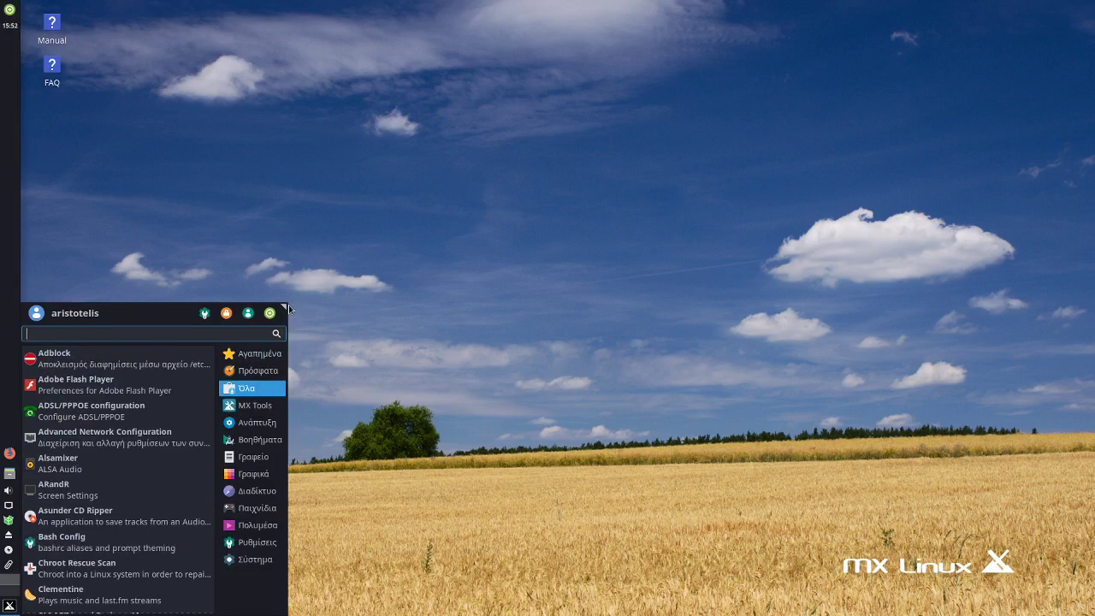
drag(289, 308, 360, 325)
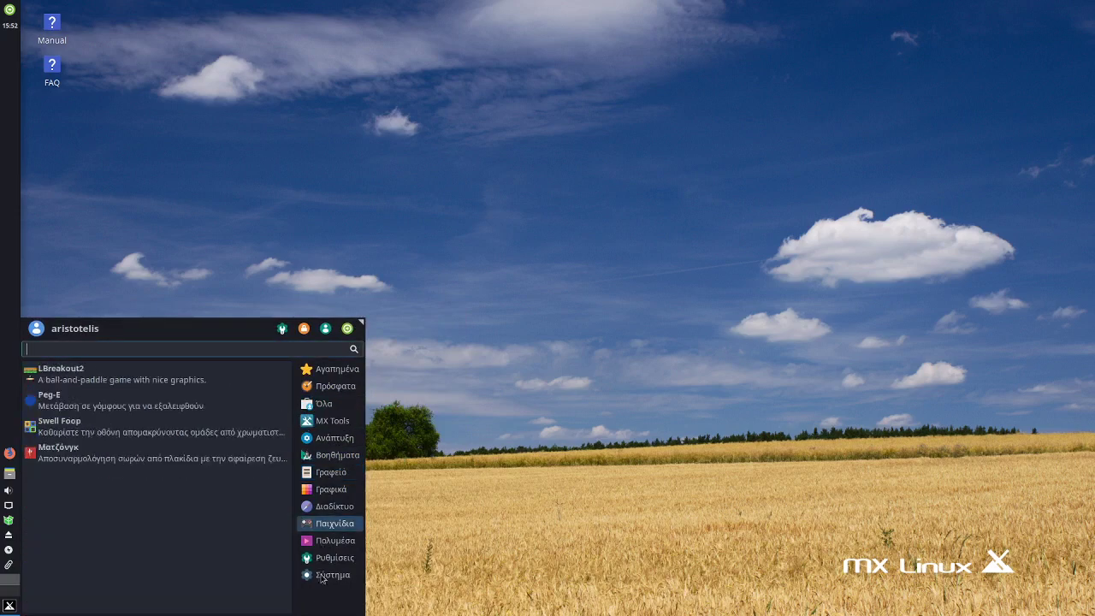
Look through the application categories and examine the tools listed under MX Tools
mouse_move(333, 573)
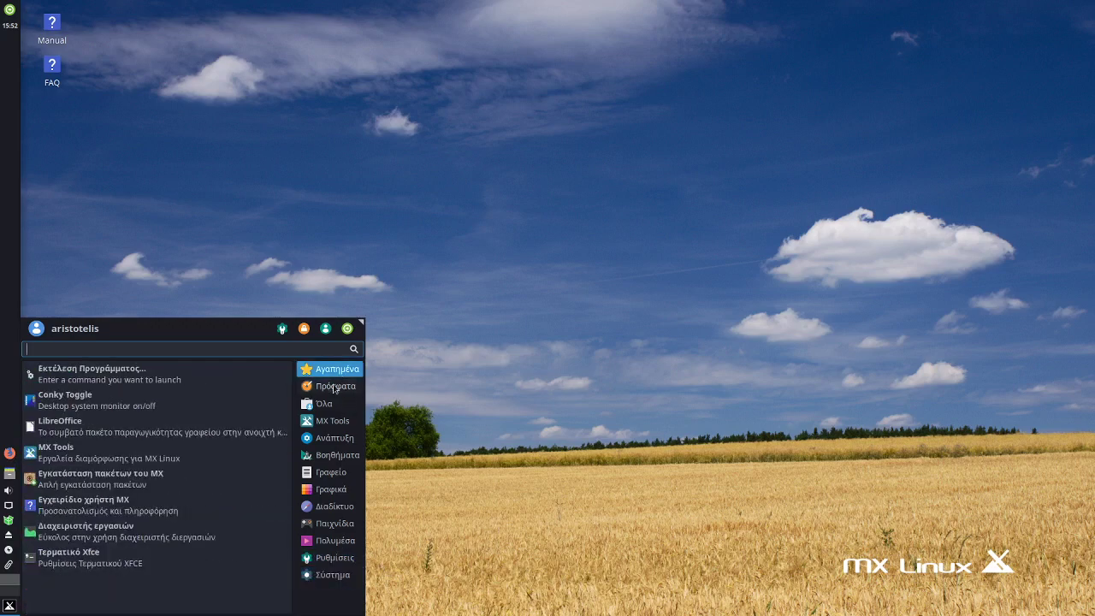
mouse_move(335, 426)
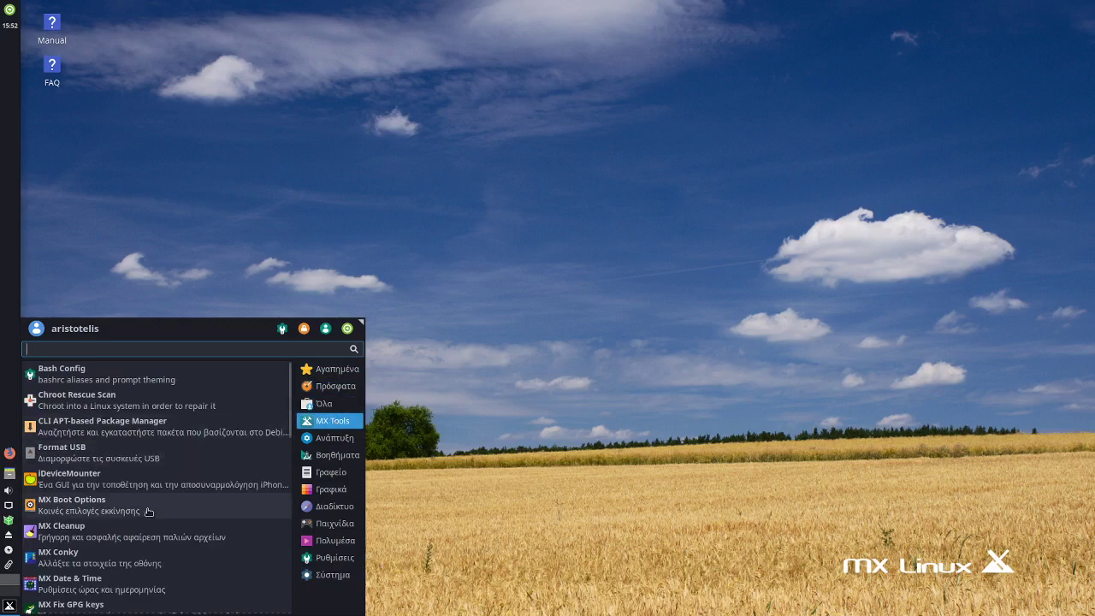
scroll(149, 511, down, 7)
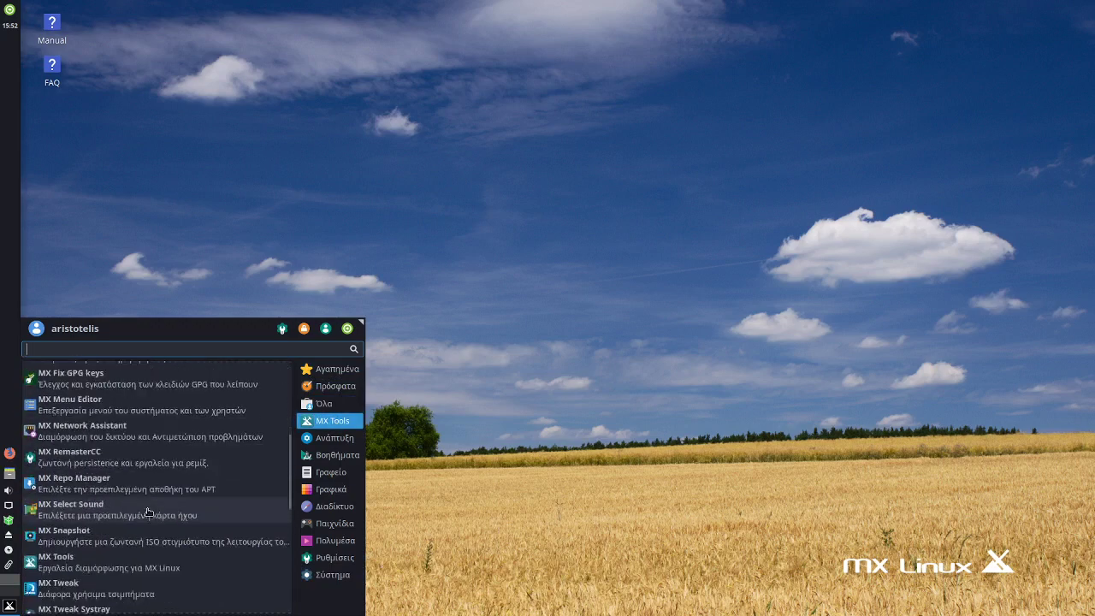
scroll(148, 511, down, 2)
scroll(149, 511, down, 4)
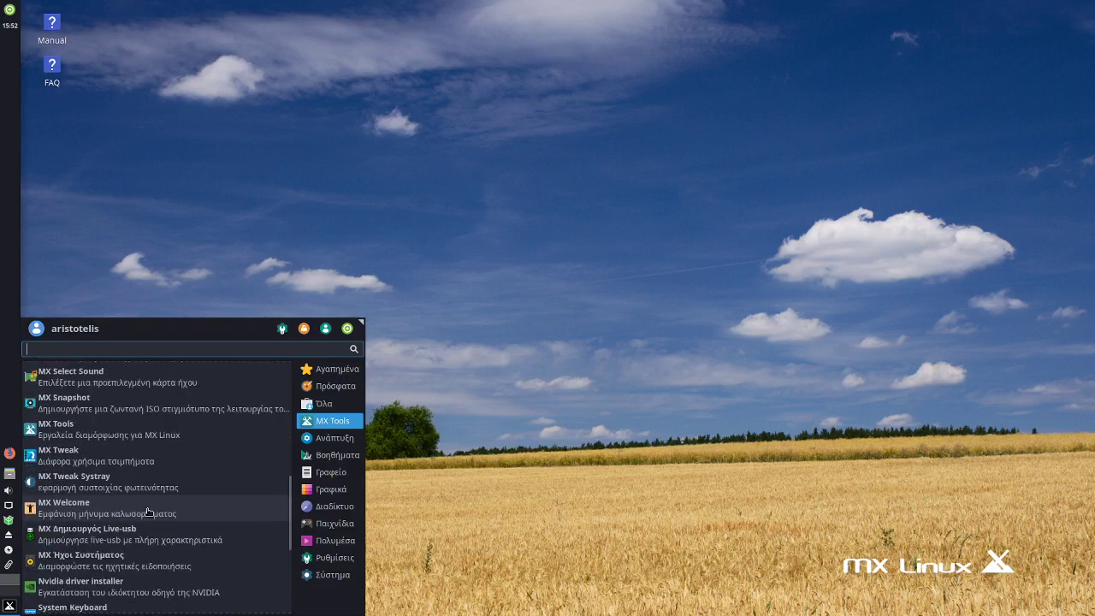
scroll(149, 511, down, 3)
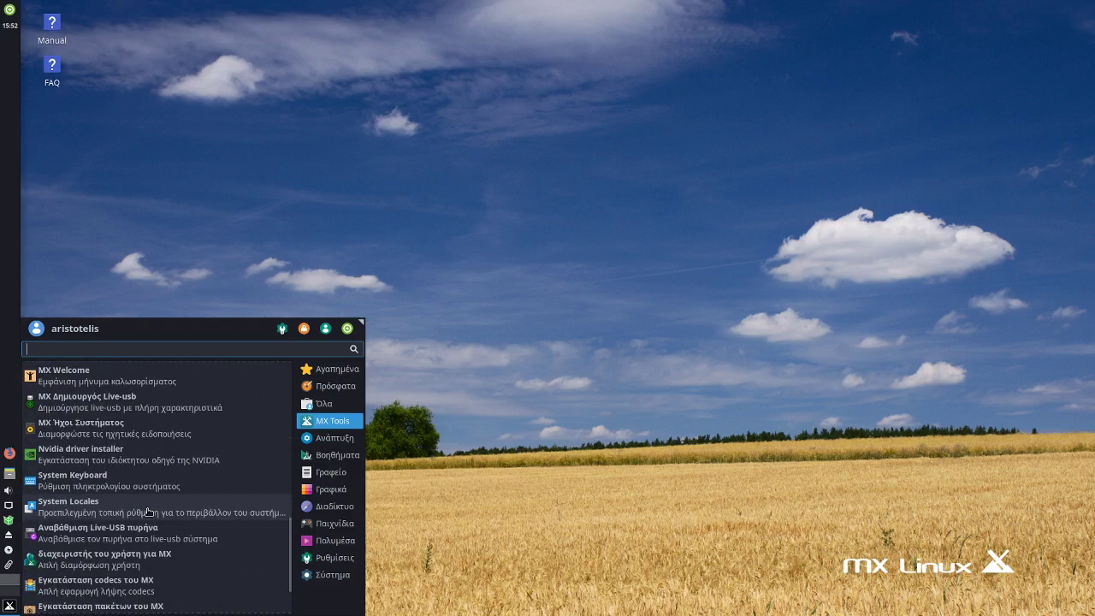
scroll(149, 512, up, 8)
Look at the Ανάπτυξη and Βοηθήματα categories, and turn on the desktop system monitor with Conky Toggle
click(338, 455)
click(342, 442)
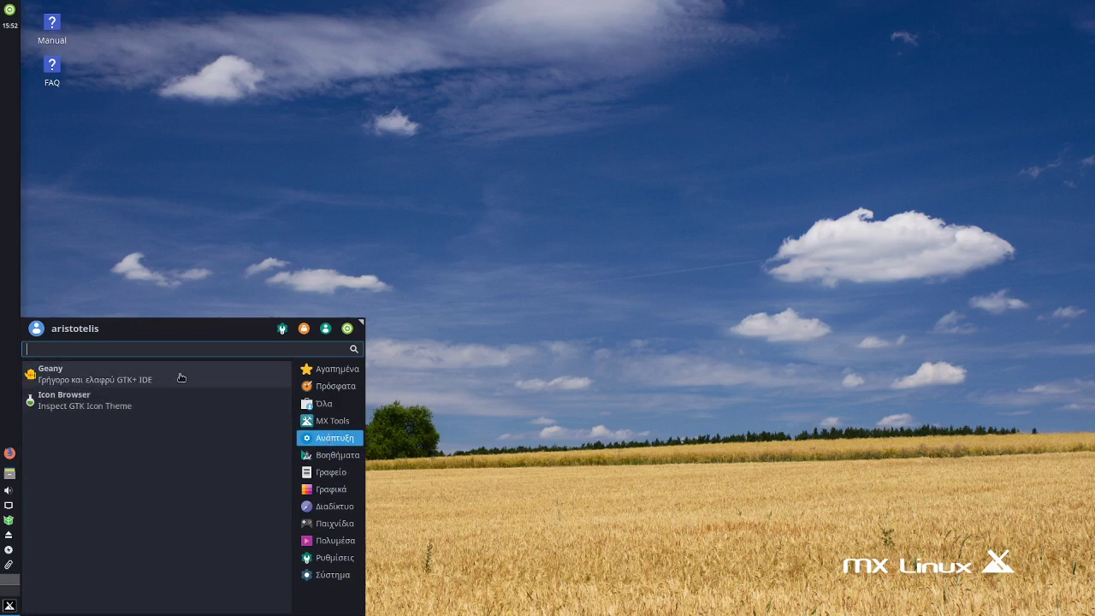
click(340, 460)
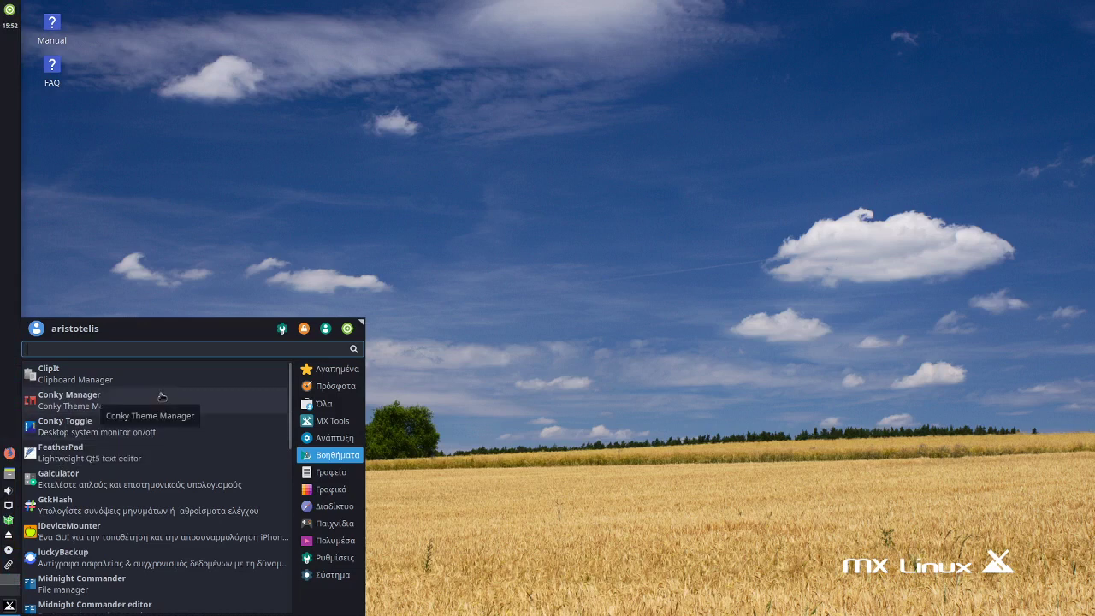
click(143, 434)
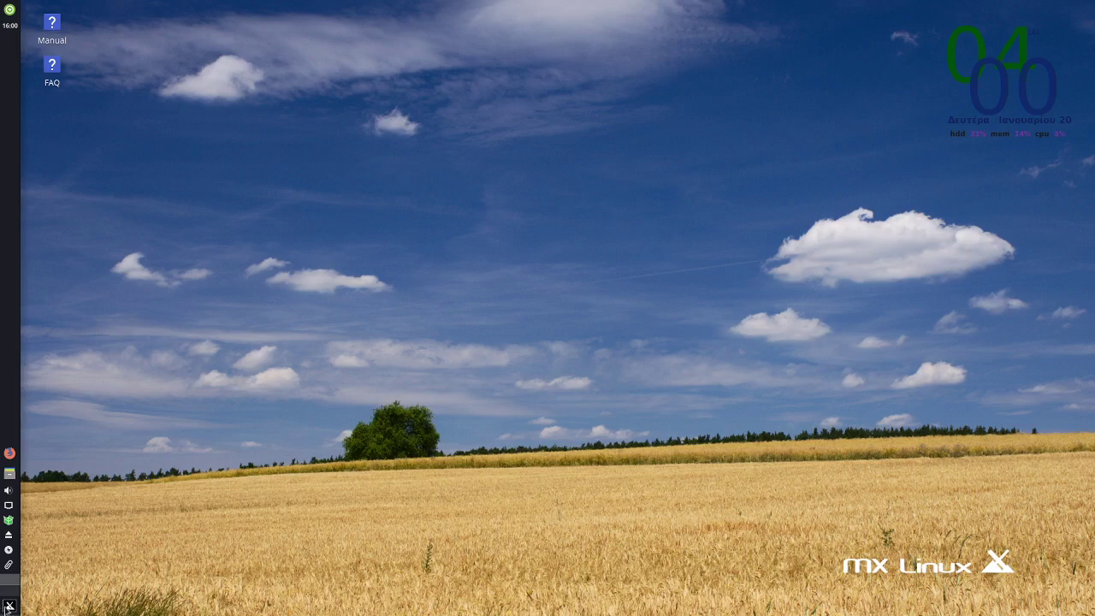
Open the Xfce terminal, move its window towards the middle of the desktop and maximize it
click(9, 606)
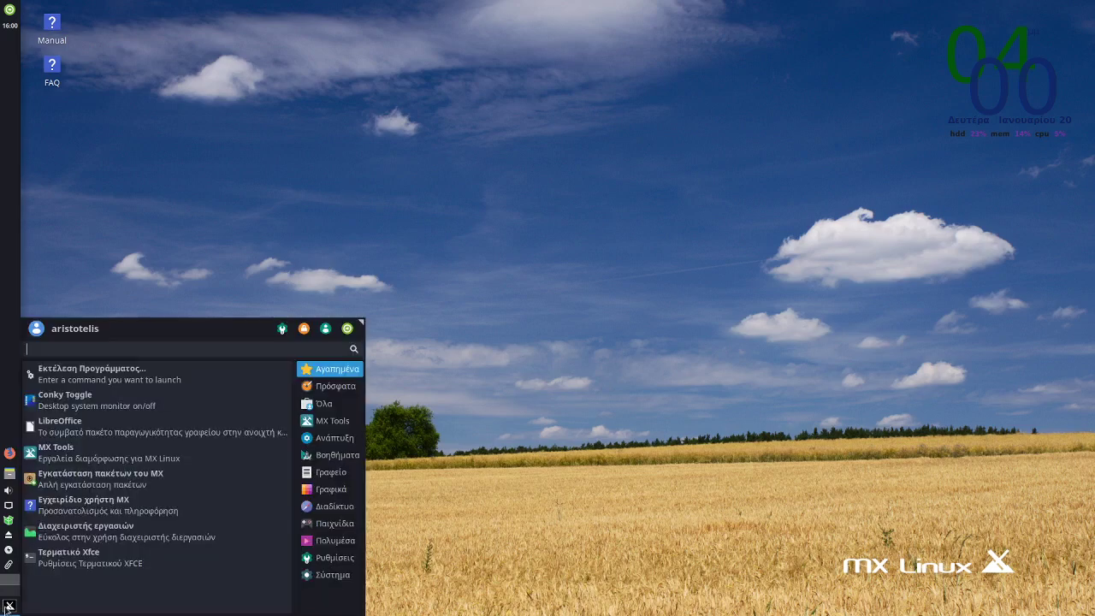
click(77, 565)
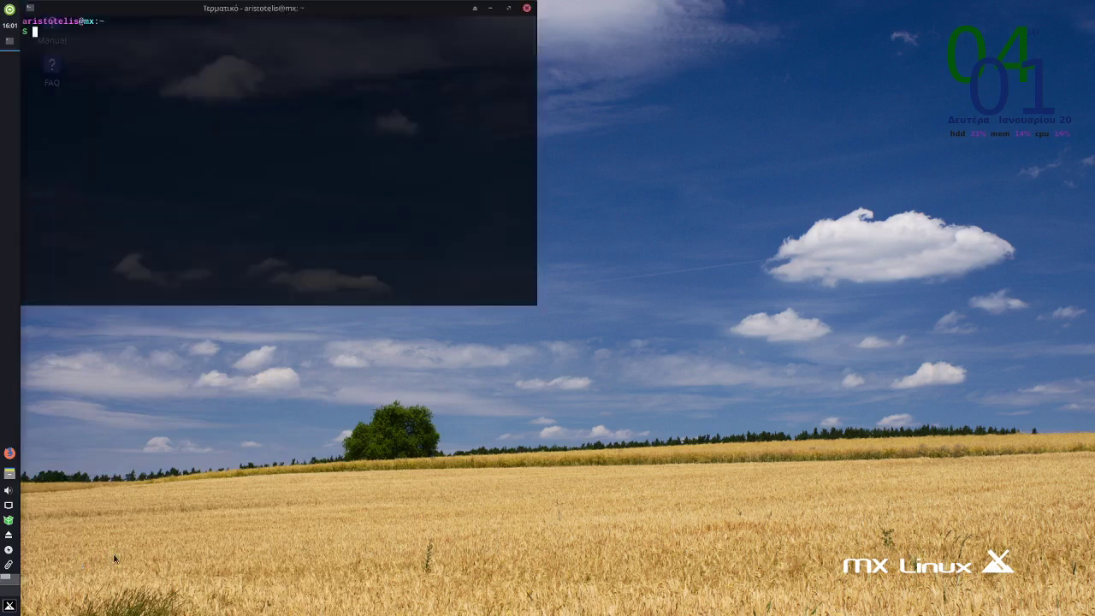
drag(319, 14, 446, 70)
drag(644, 96, 643, 95)
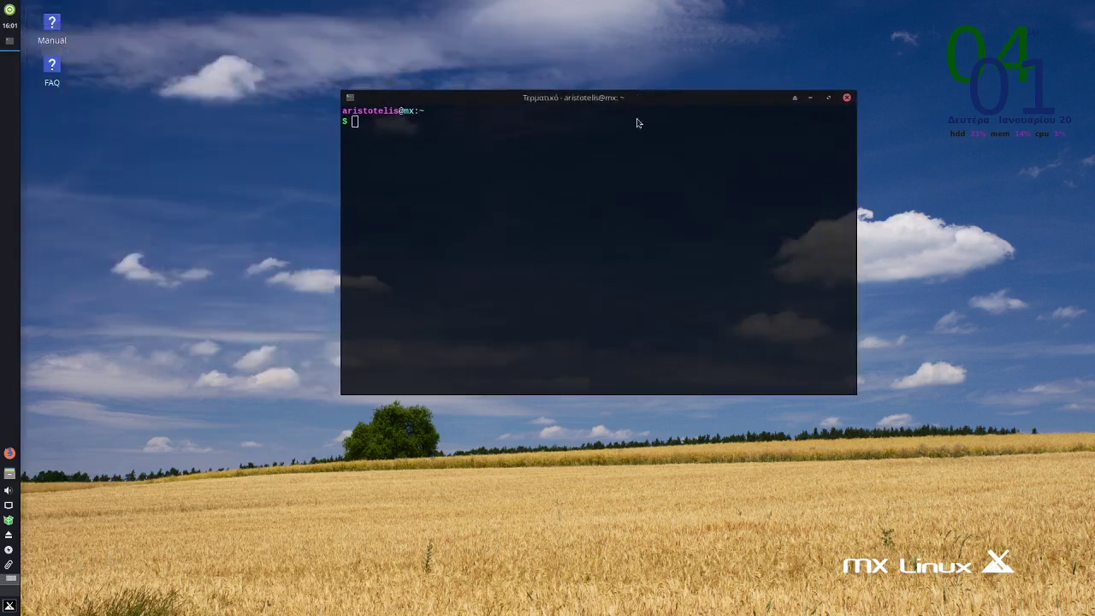
click(827, 99)
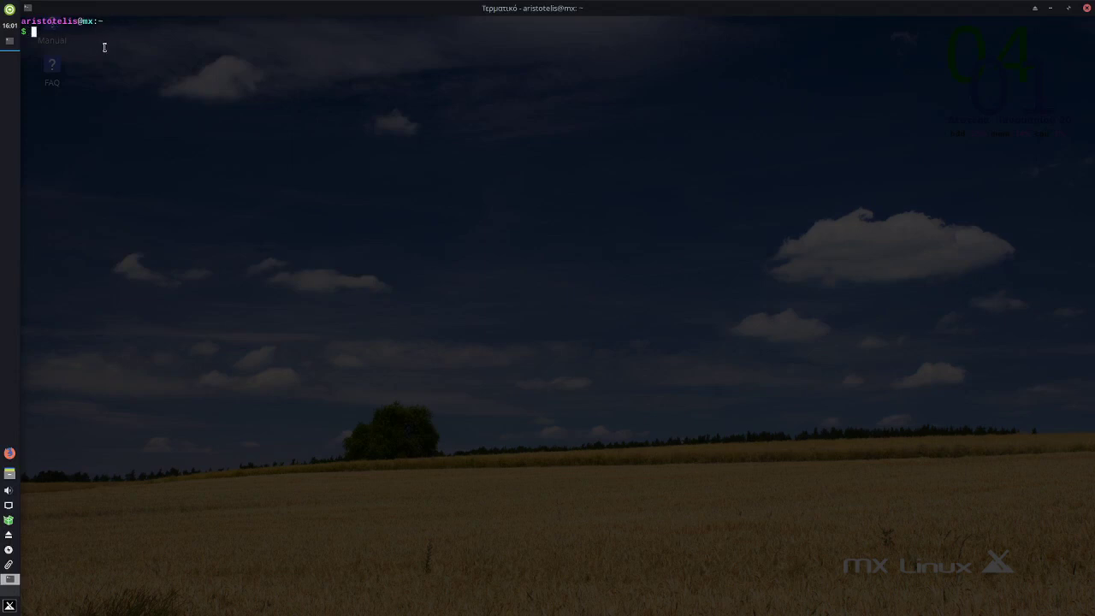
List the home folder's contents with ls and check memory usage with free -m
text(ls)
key(Return)
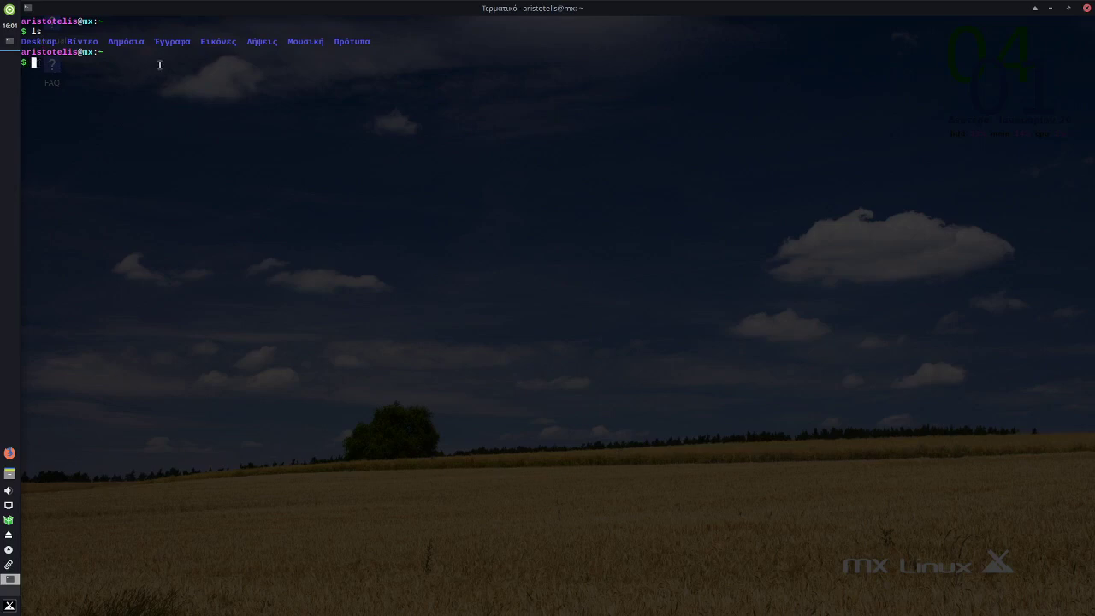
text(free -m)
key(Return)
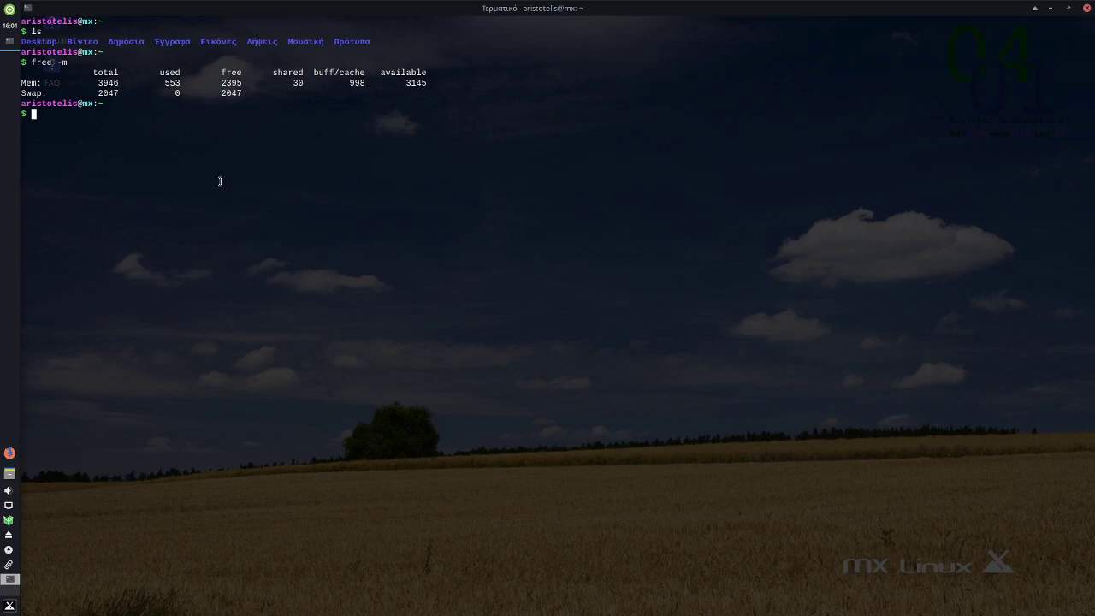
View the running processes in htop and quit it, and print the kernel information with uname -a
text(htop)
key(Return)
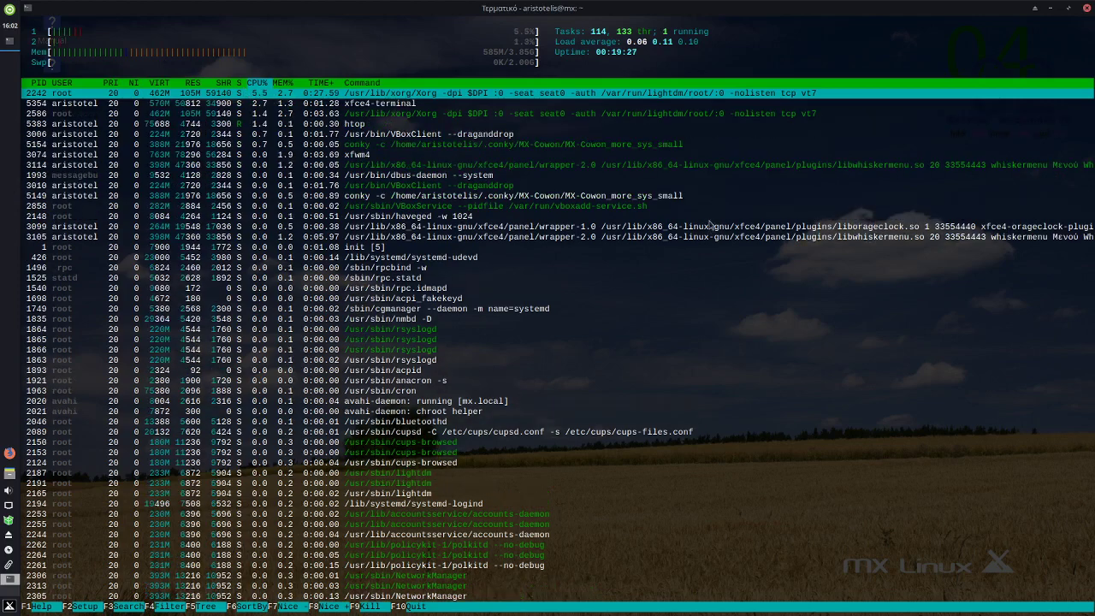
key(F10)
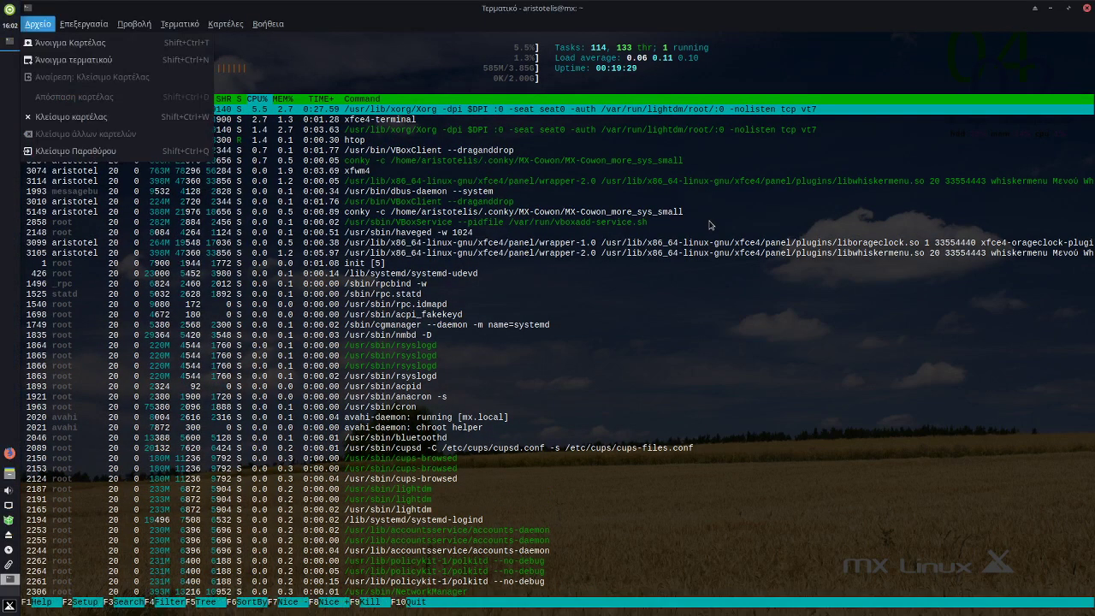
key(Escape)
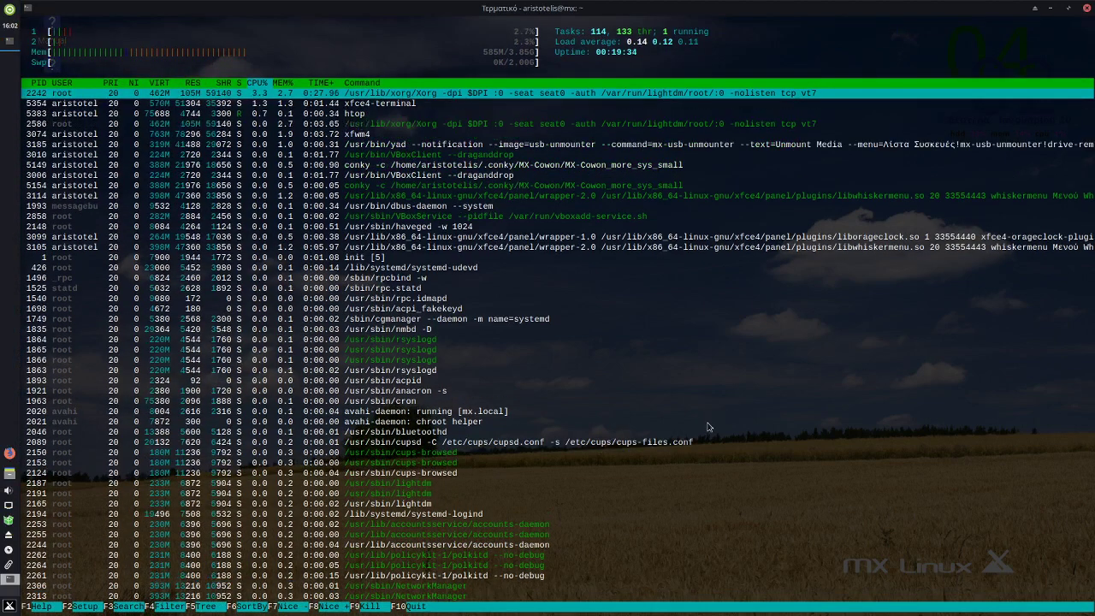
key(F10)
key(Escape)
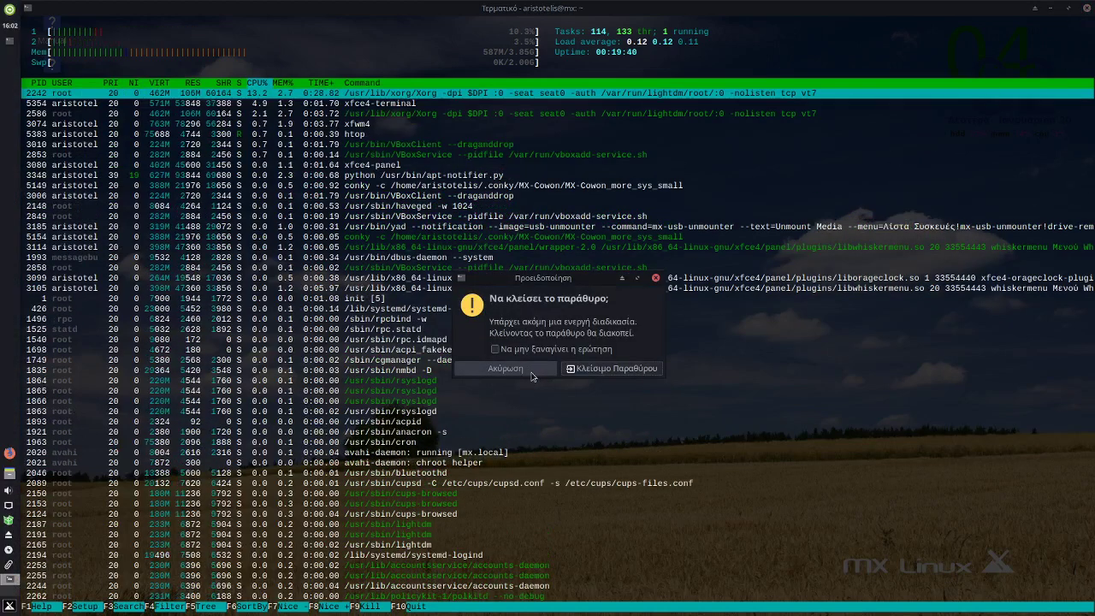
click(531, 374)
key(q)
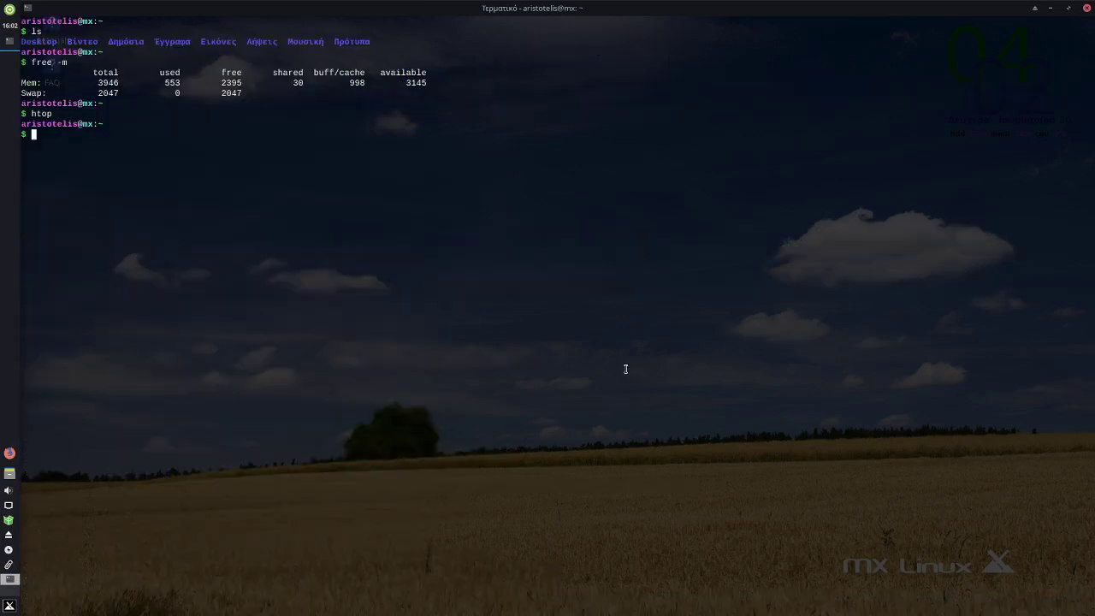
text(uname -a)
key(Return)
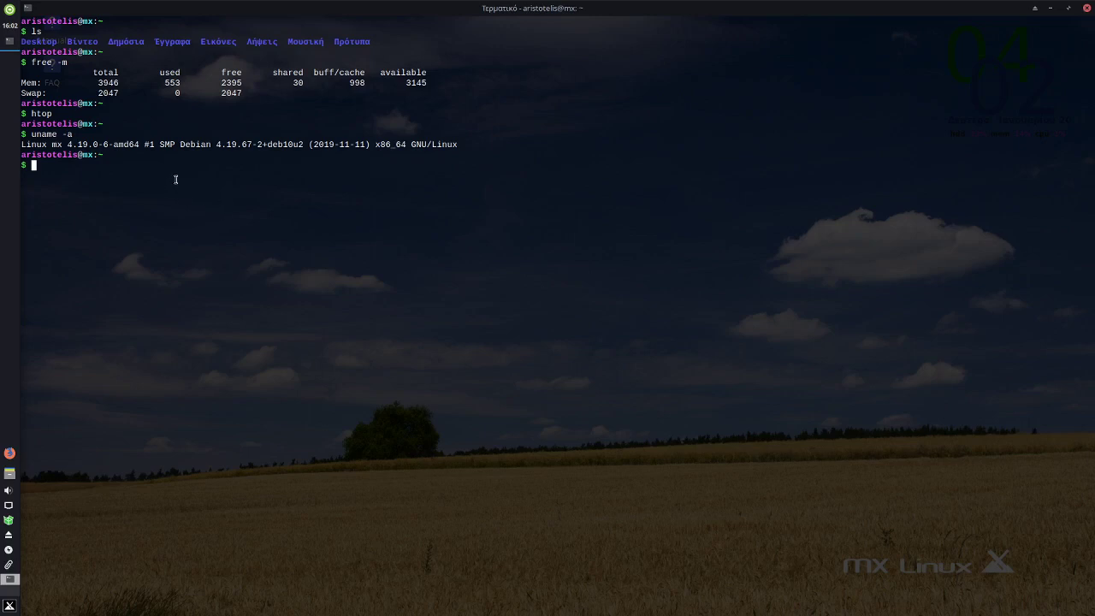
Install VLC with sudo apt install vlc, entering the sudo password and accepting the package changes, and exit the terminal
text(sudo apt install vlc)
key(Return)
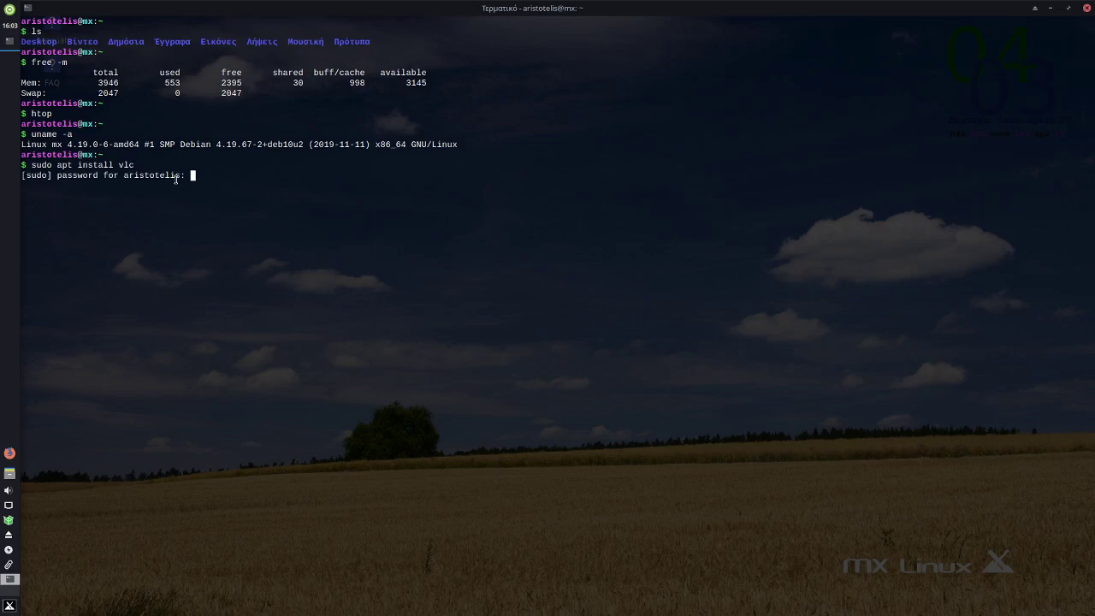
key(Return)
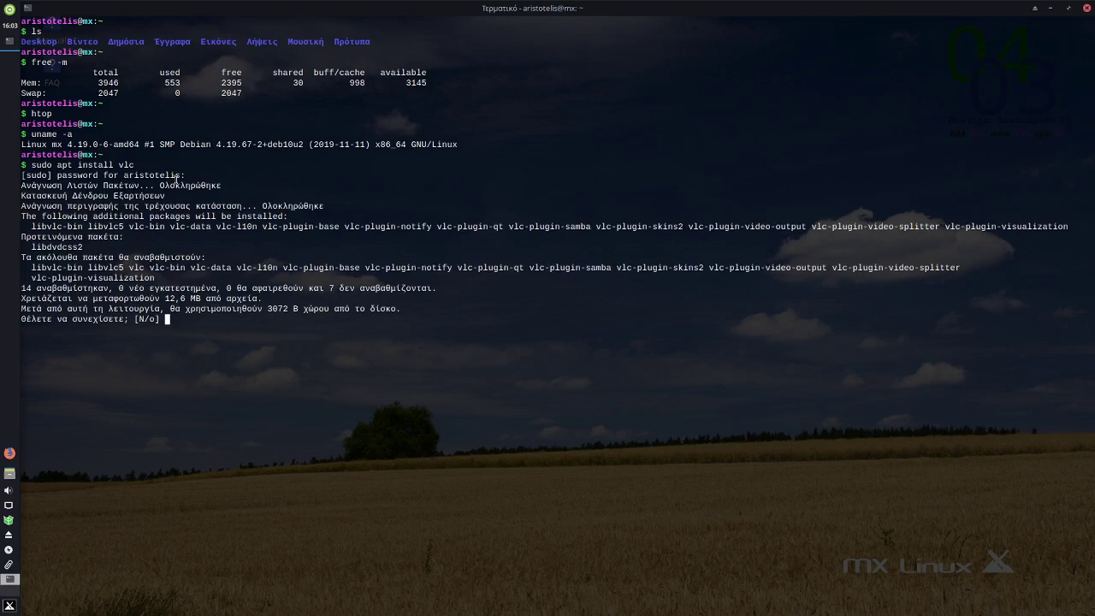
key(Return)
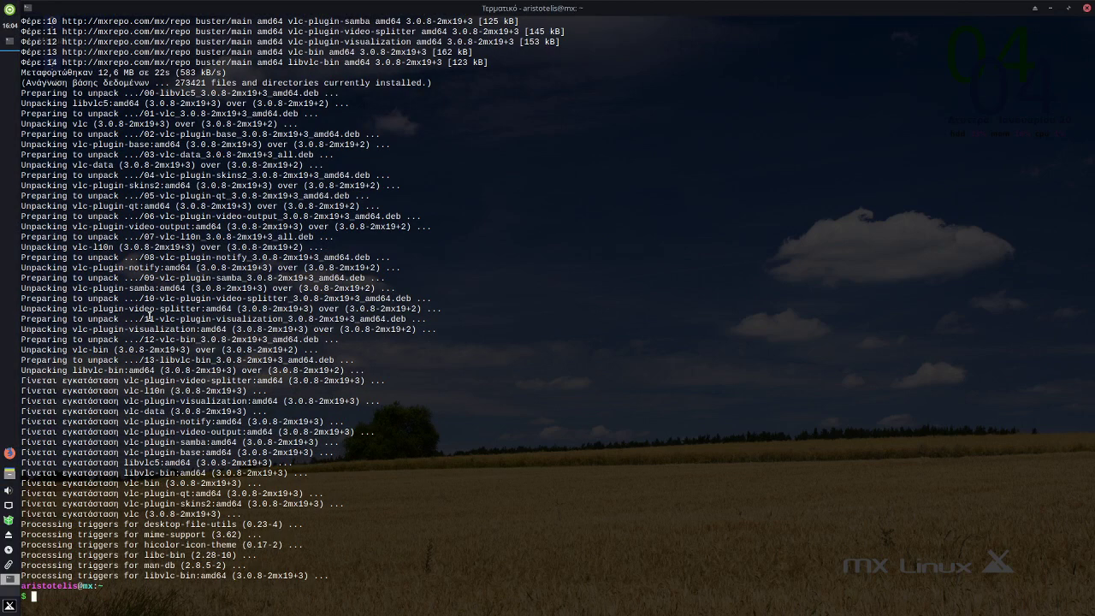
text(exit)
key(Return)
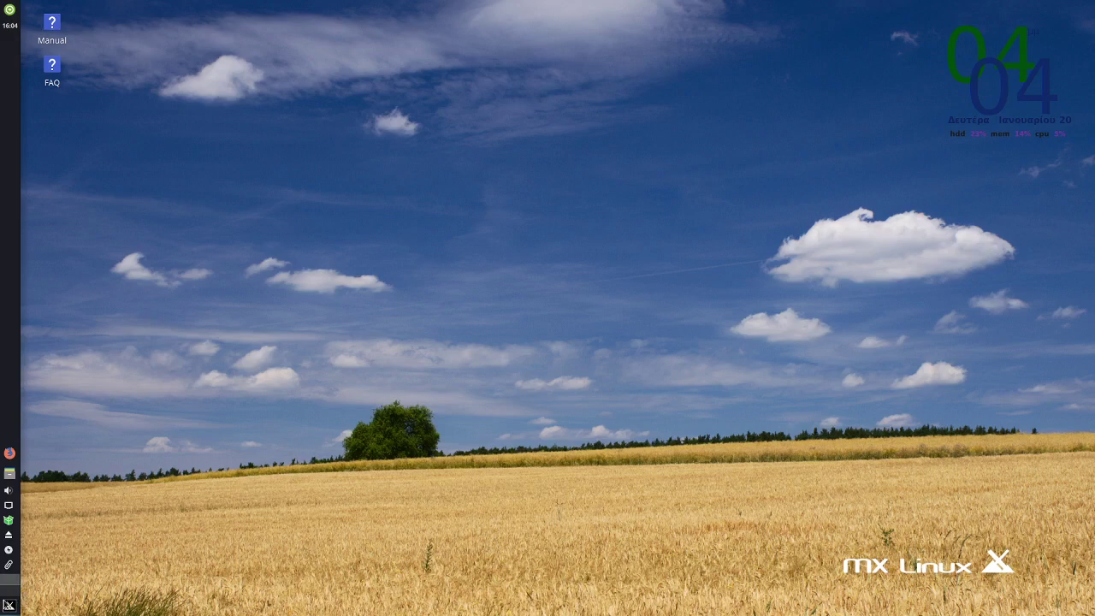
Search the application menu for "vl", launch VLC media player and close it
click(8, 605)
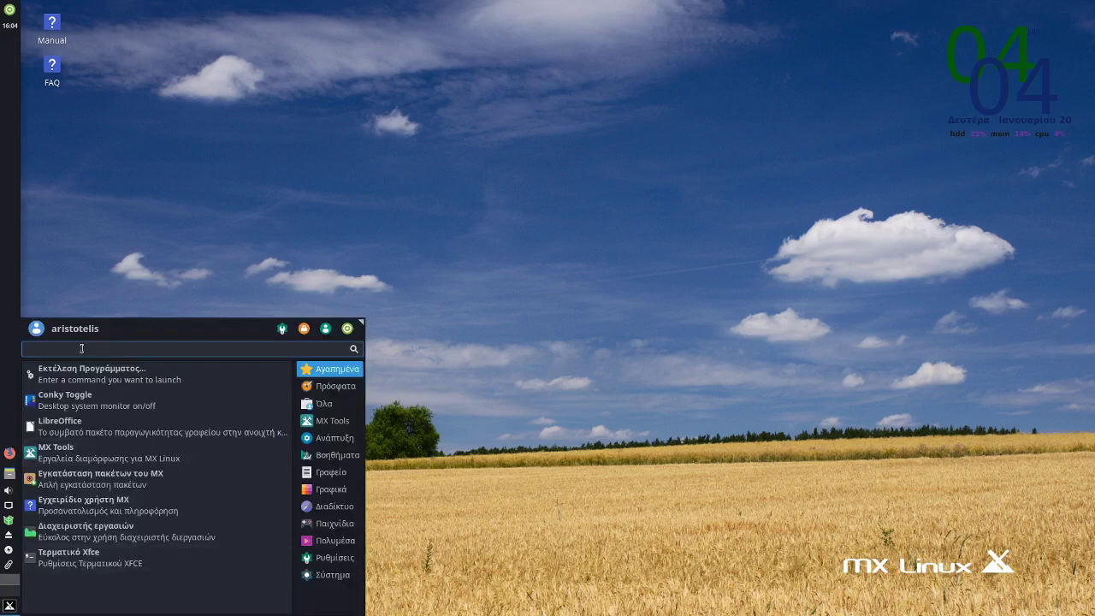
text(vl)
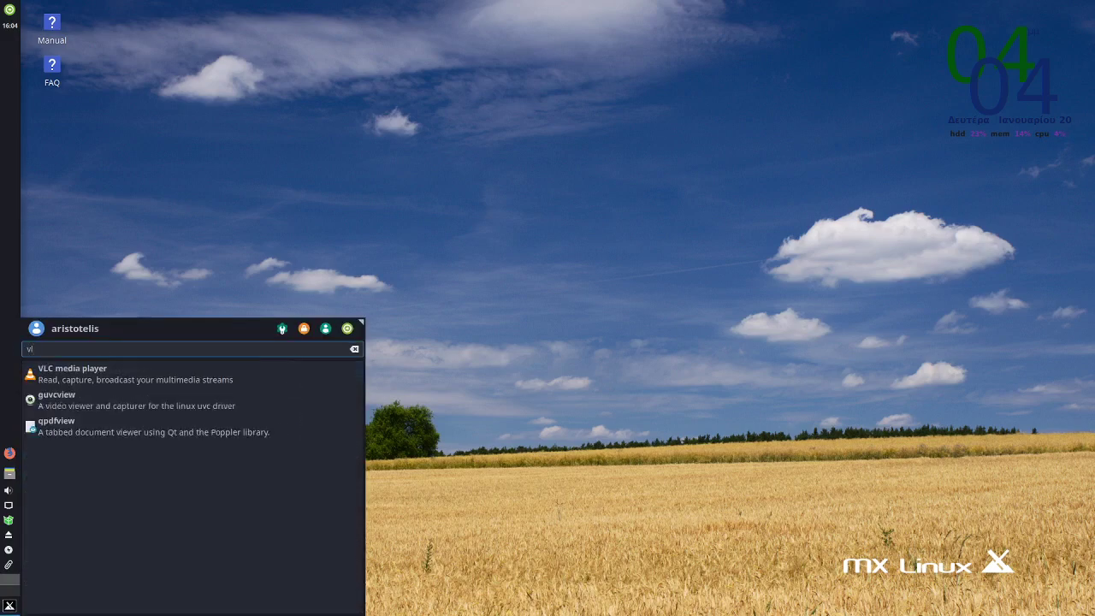
click(69, 369)
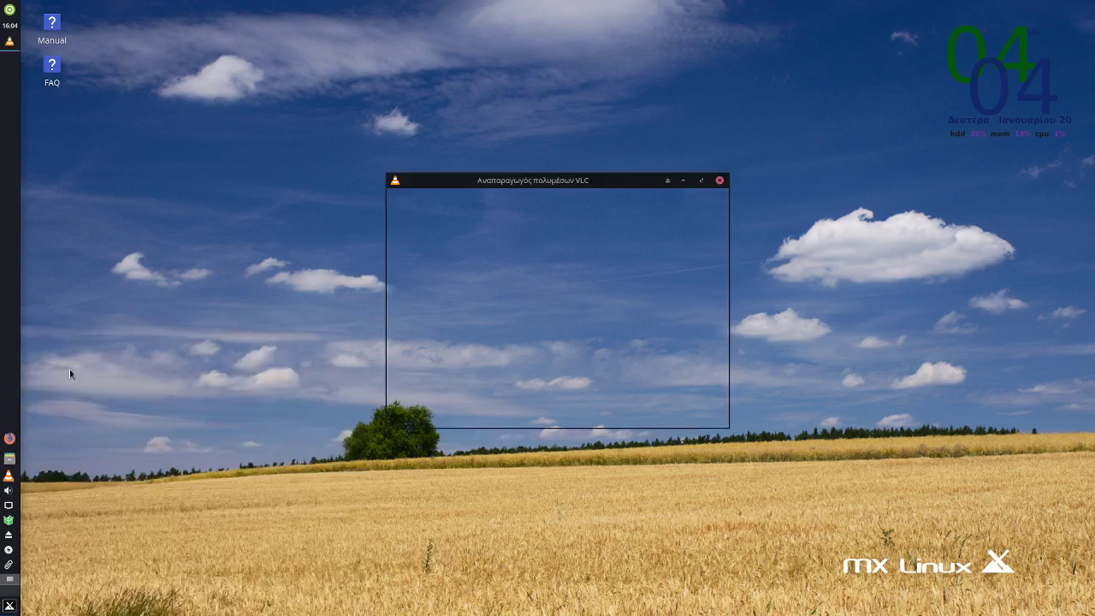
mouse_move(690, 423)
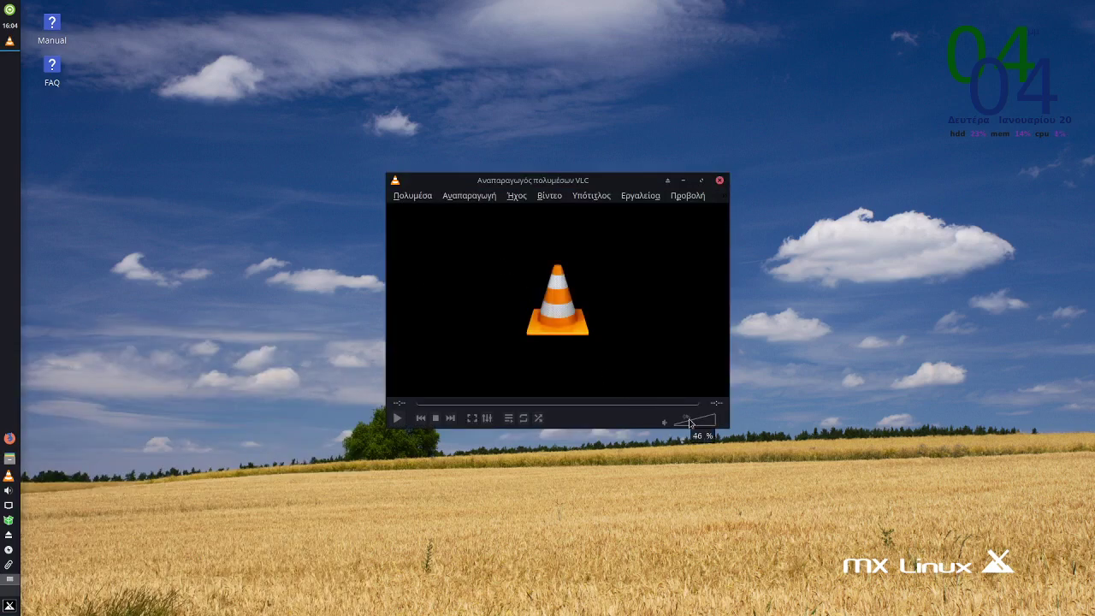
click(719, 182)
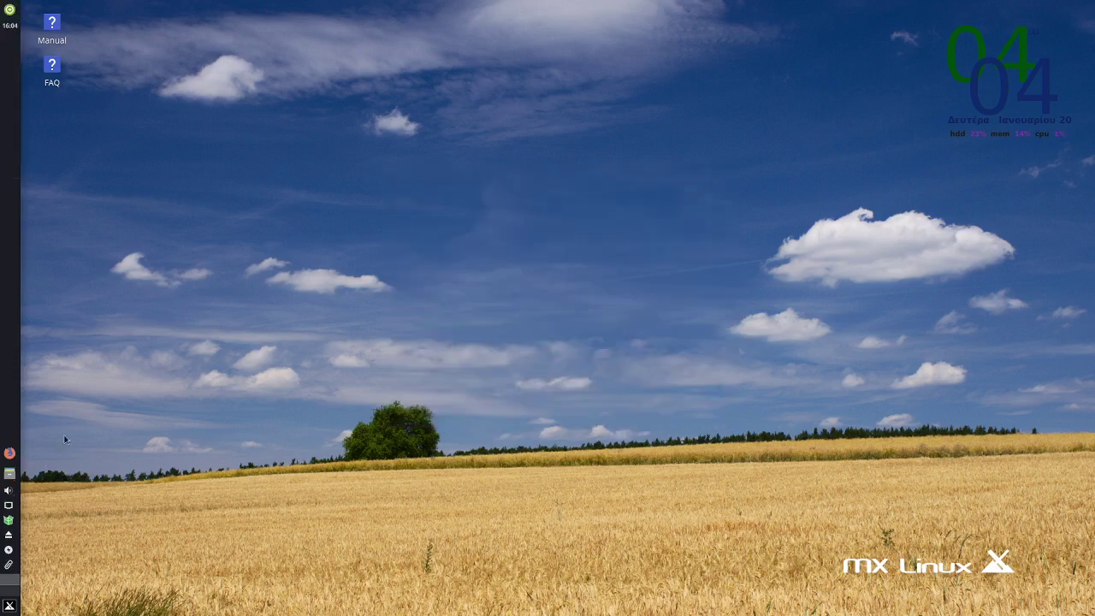
Look through the office applications listed in the Γραφείο category of the application menu
click(10, 606)
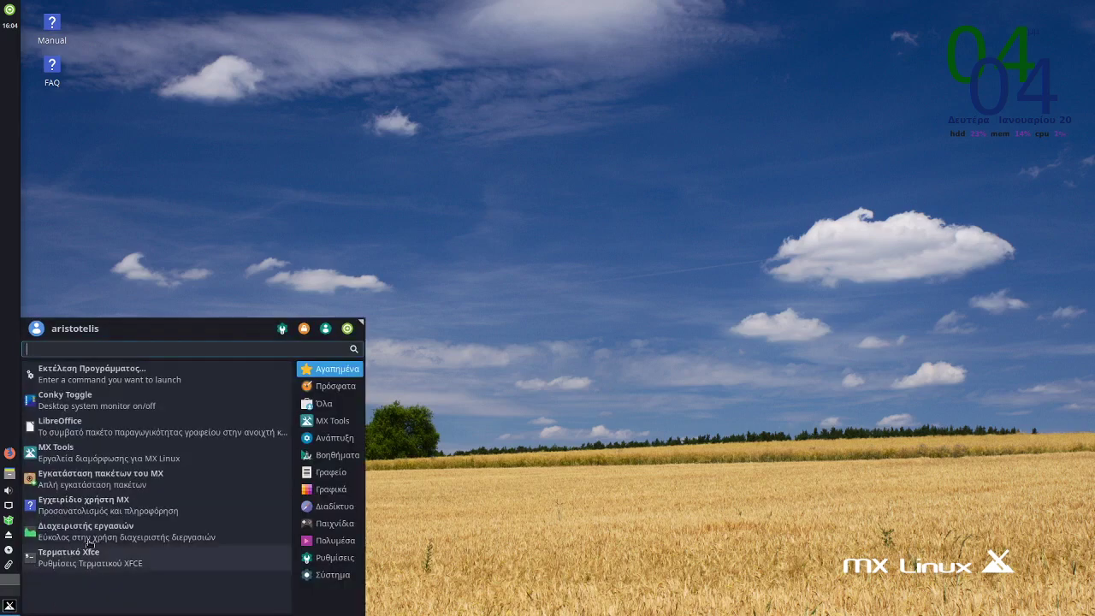
mouse_move(342, 472)
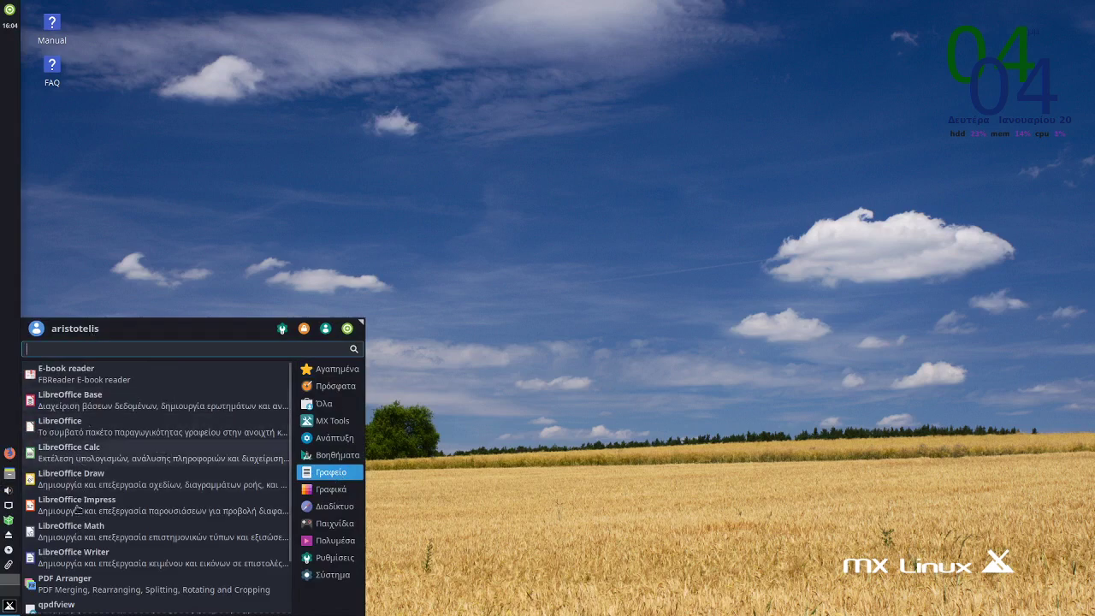
scroll(93, 474, down, 3)
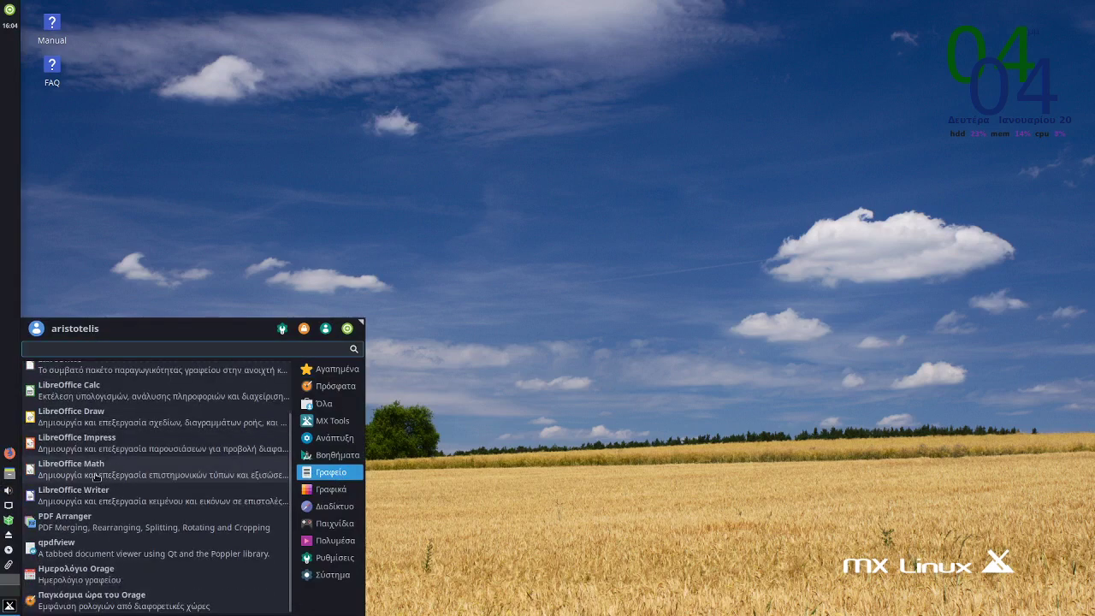
Look through the applications listed in the Βοηθήματα, Ανάπτυξη and Γραφικά categories of the application menu
scroll(93, 476, up, 3)
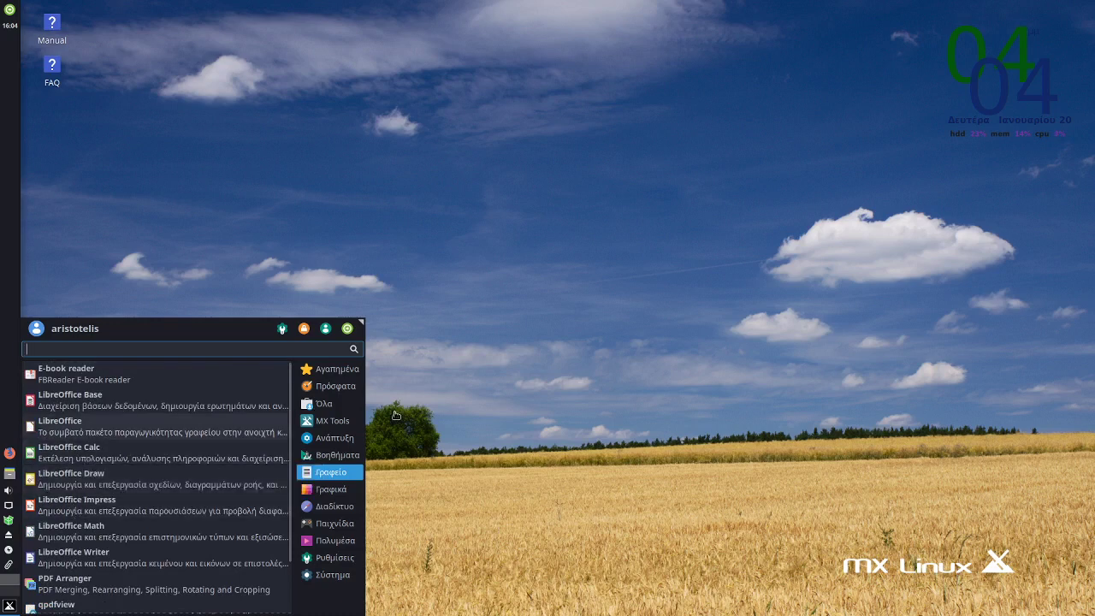
click(338, 456)
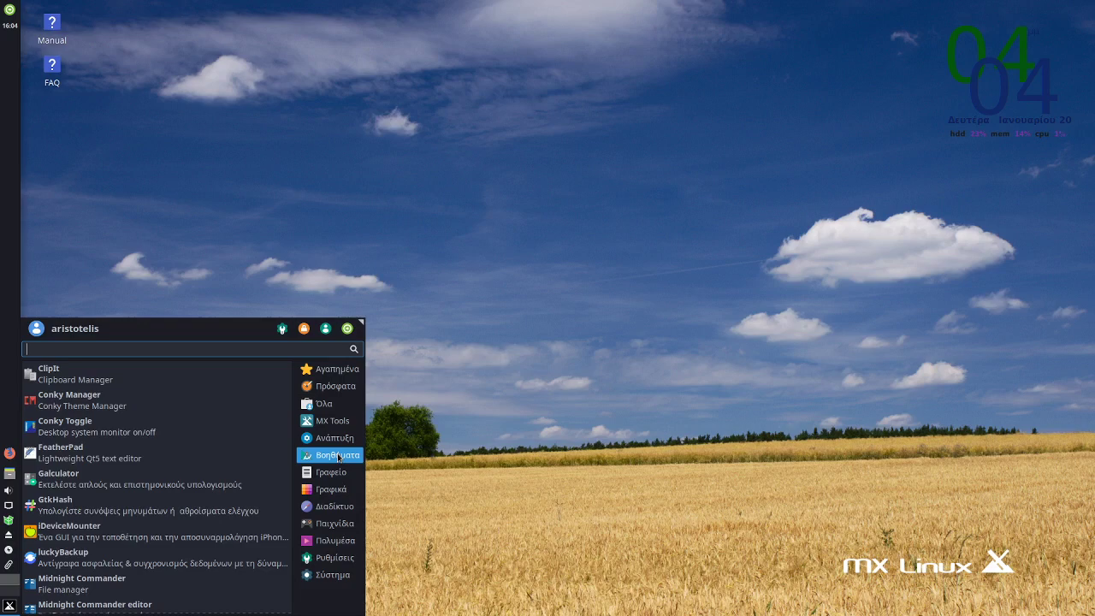
scroll(146, 434, down, 10)
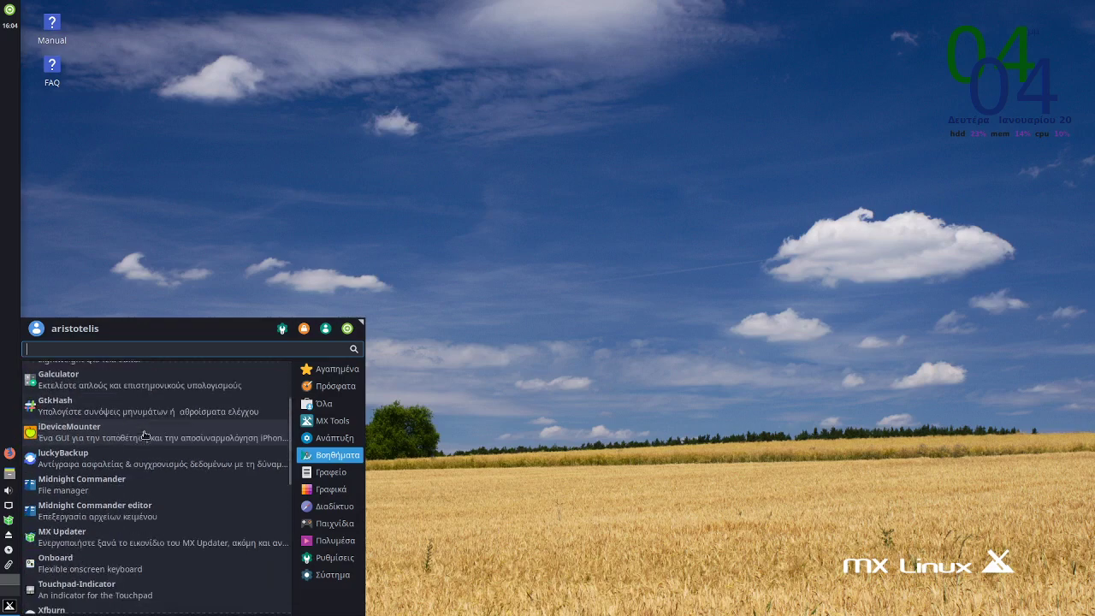
scroll(144, 438, down, 4)
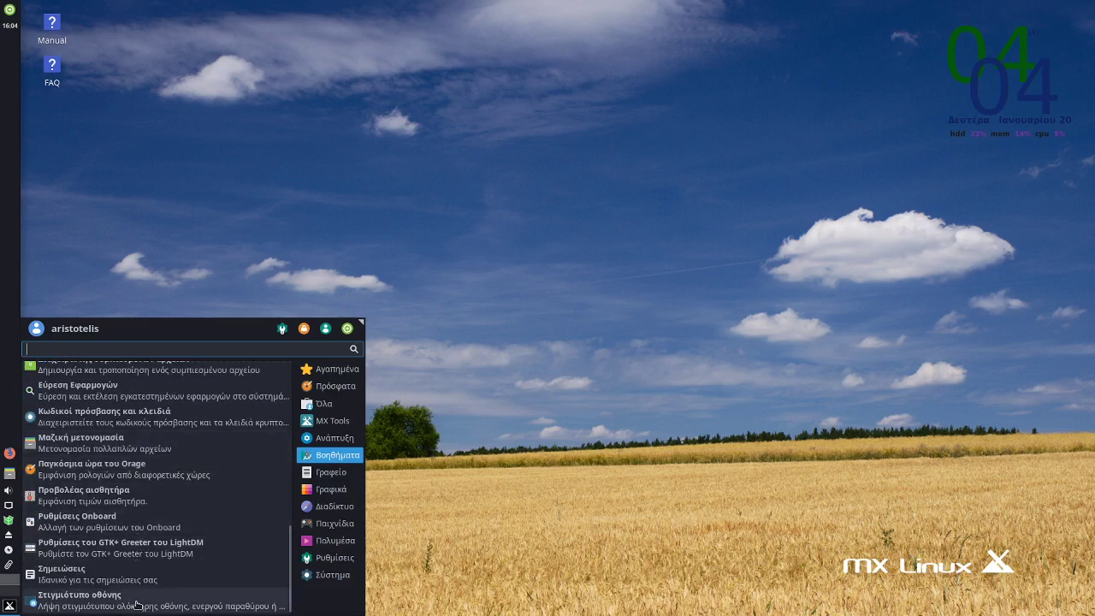
click(327, 438)
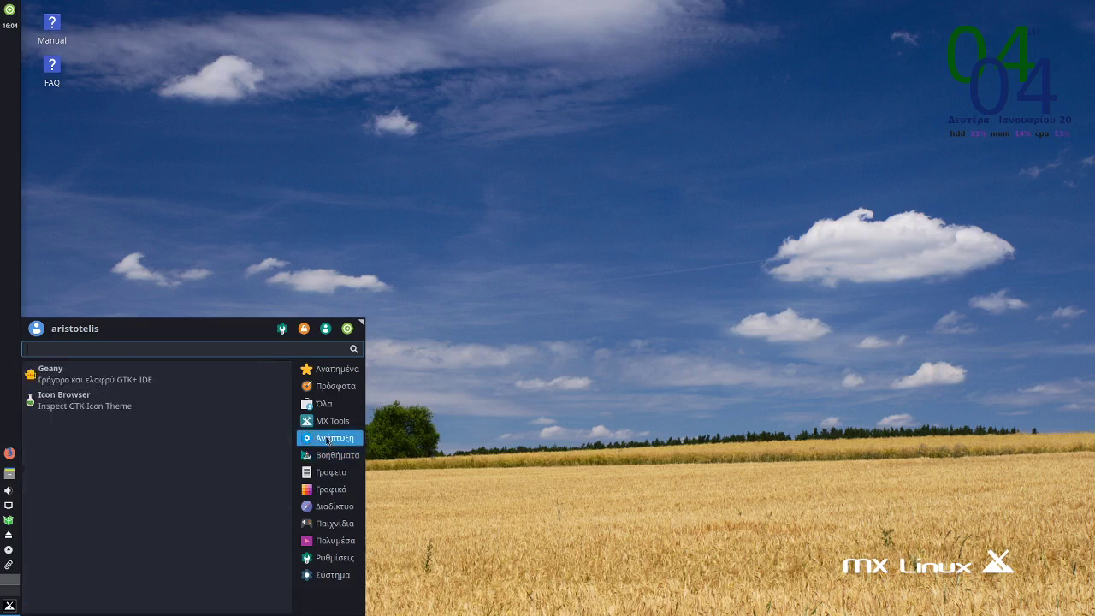
click(320, 473)
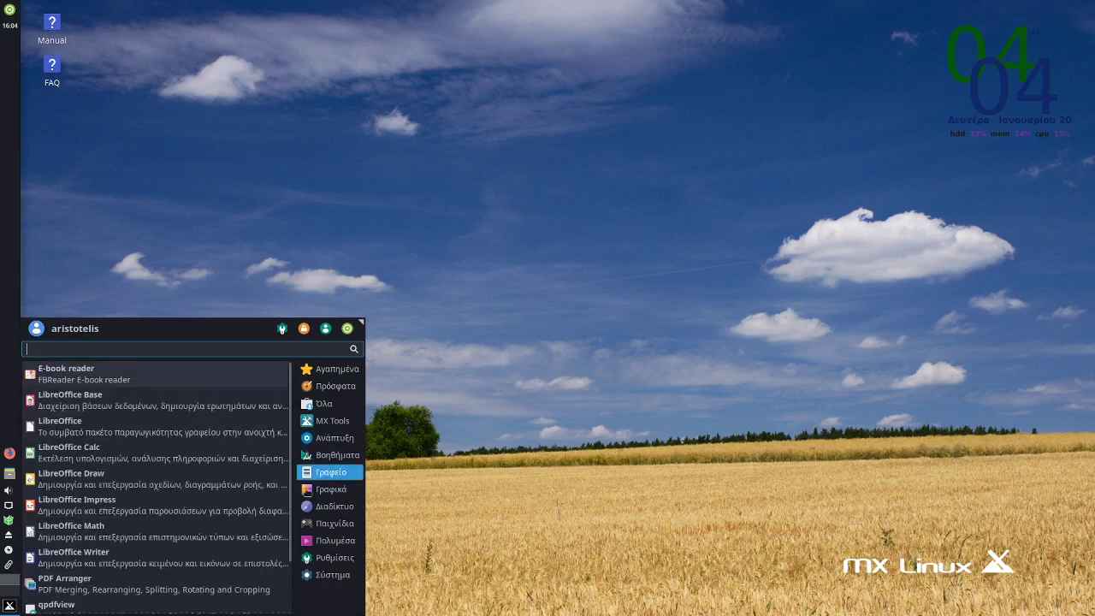
click(323, 490)
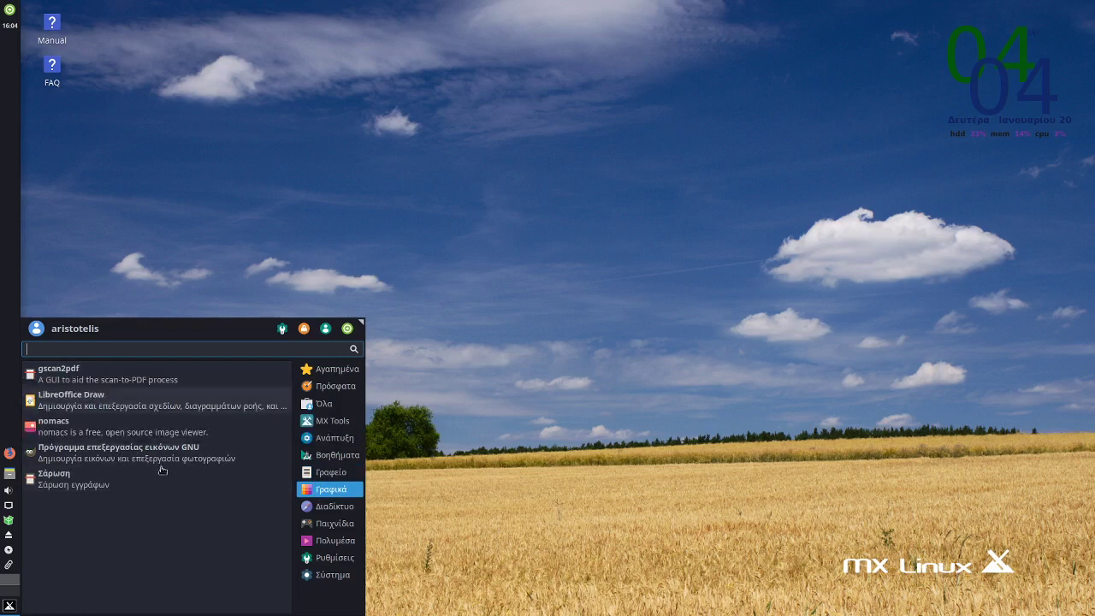
Launch the Thunderbird mail client from the Διαδίκτυο category, and close its account setup dialog and main window
click(325, 507)
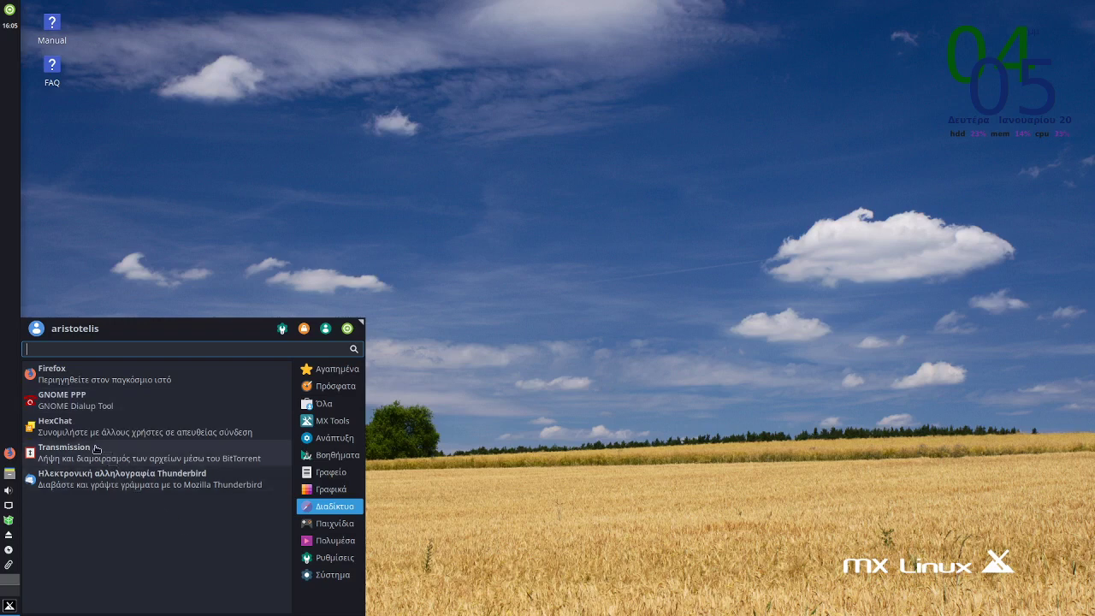
click(110, 485)
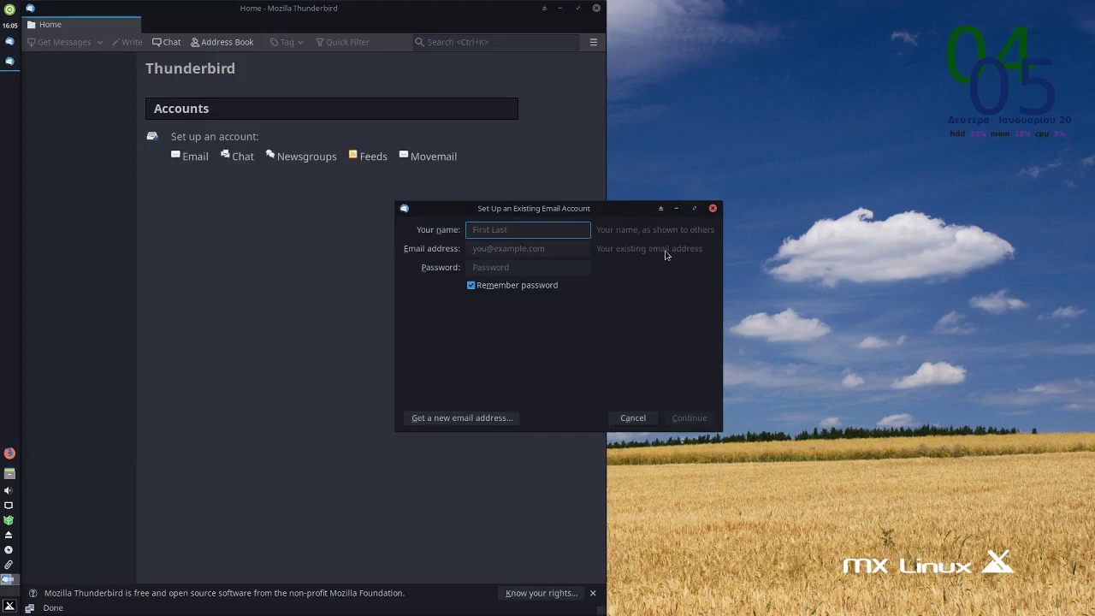
click(713, 208)
click(597, 8)
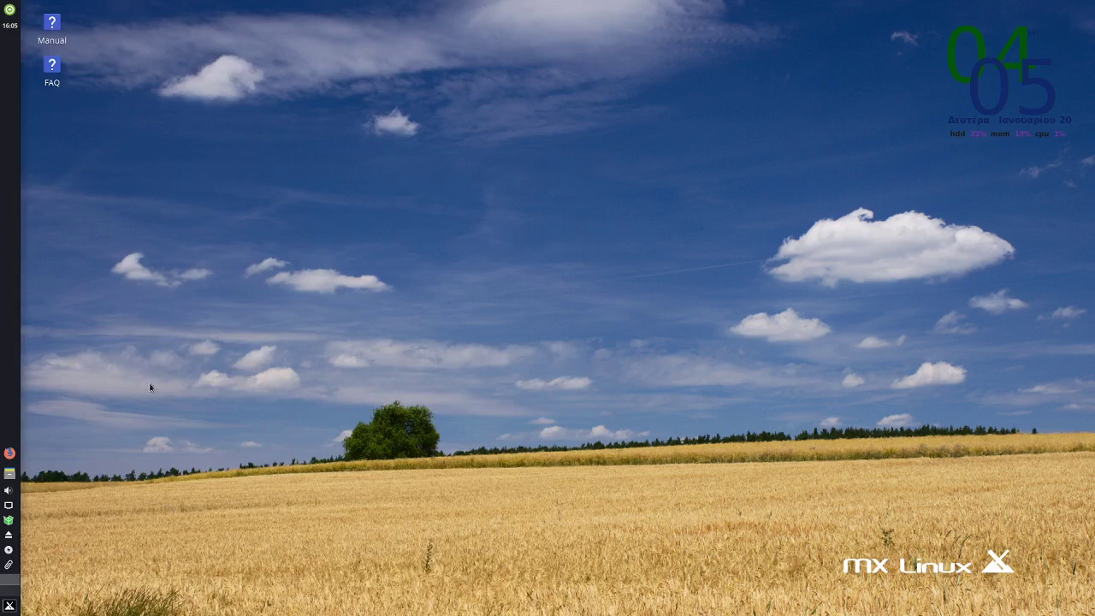
View the Πολυμέσα category of the application menu, launch the PulseAudio volume control from it and close it
click(11, 606)
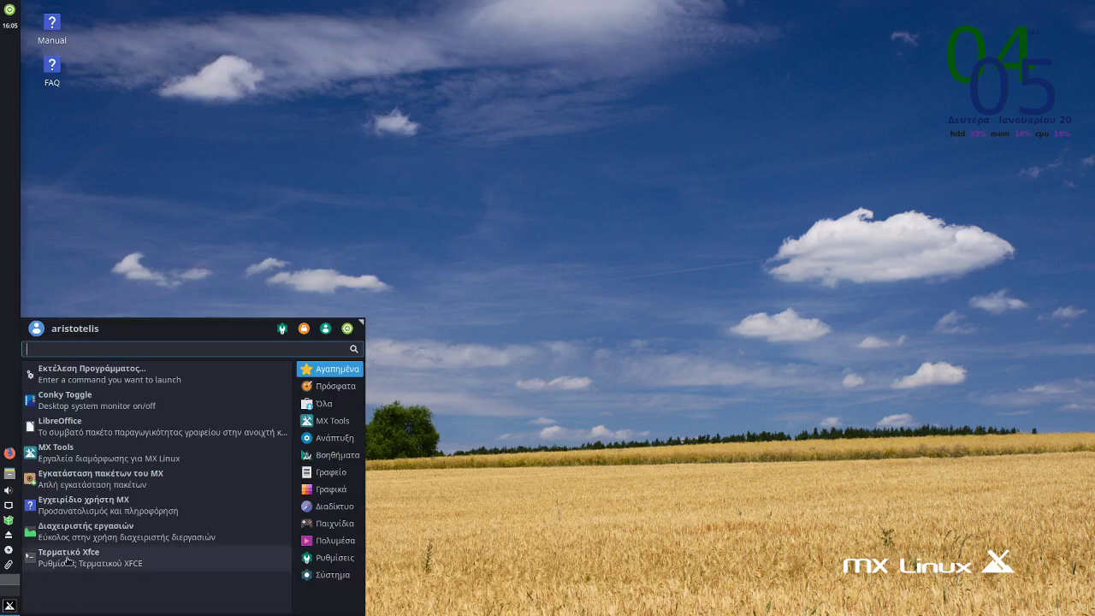
mouse_move(334, 531)
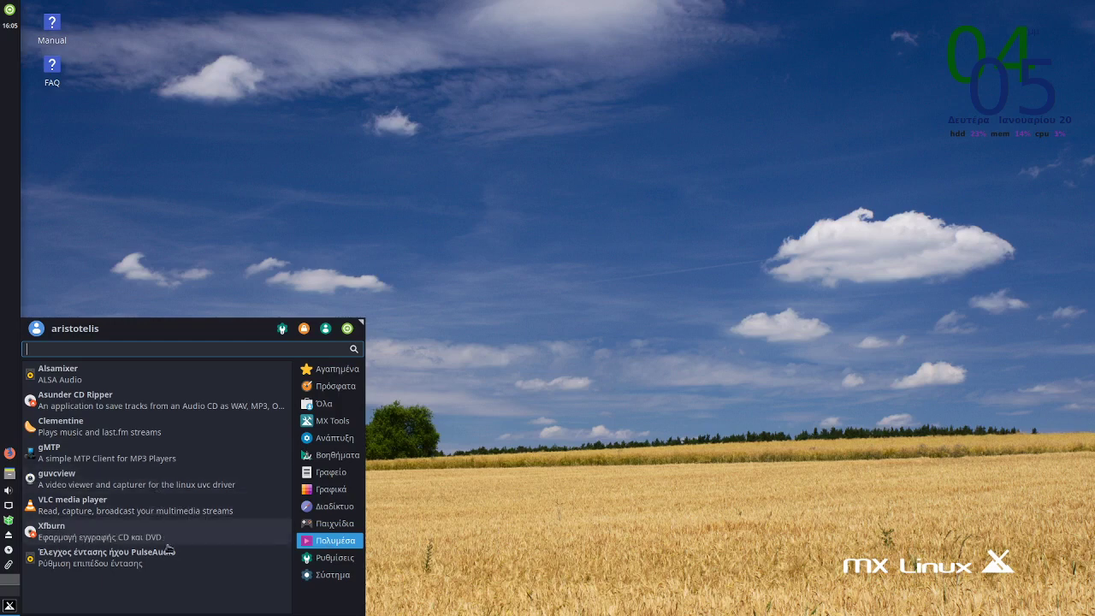
click(112, 560)
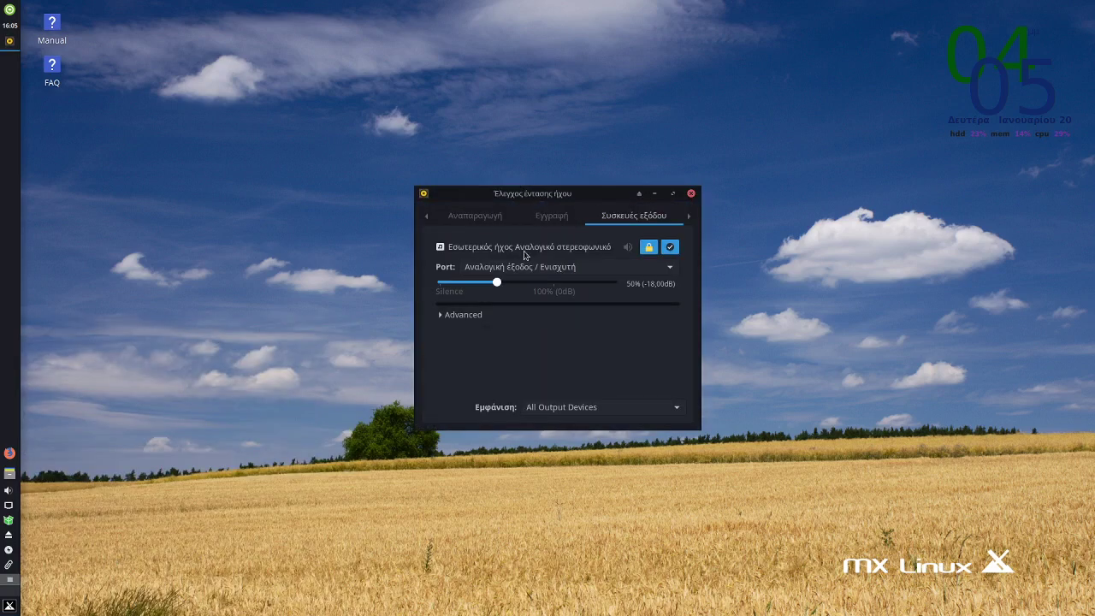
click(691, 194)
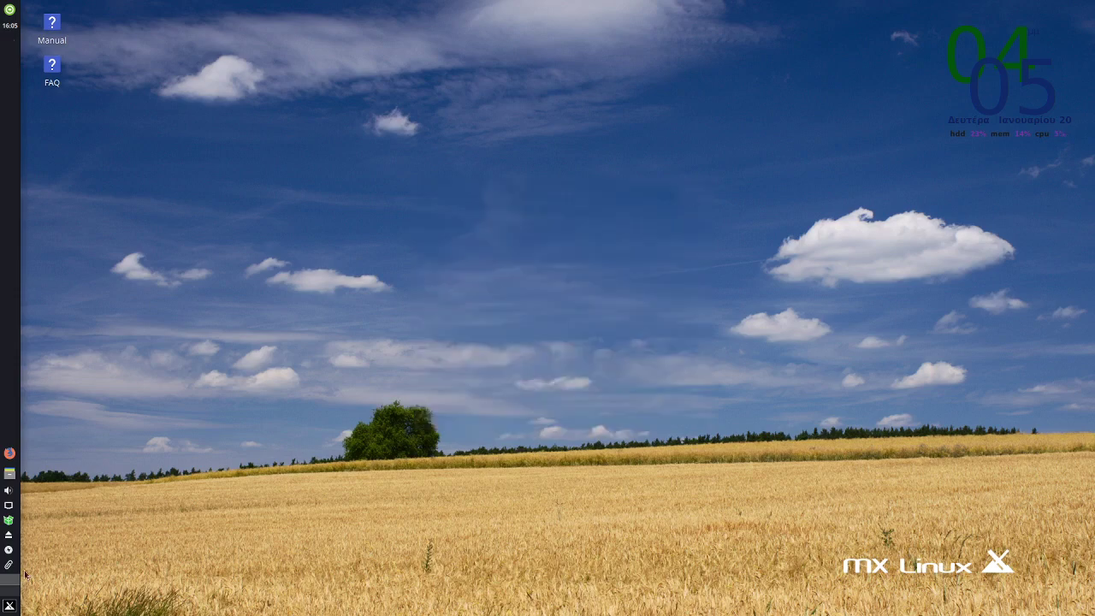
click(9, 605)
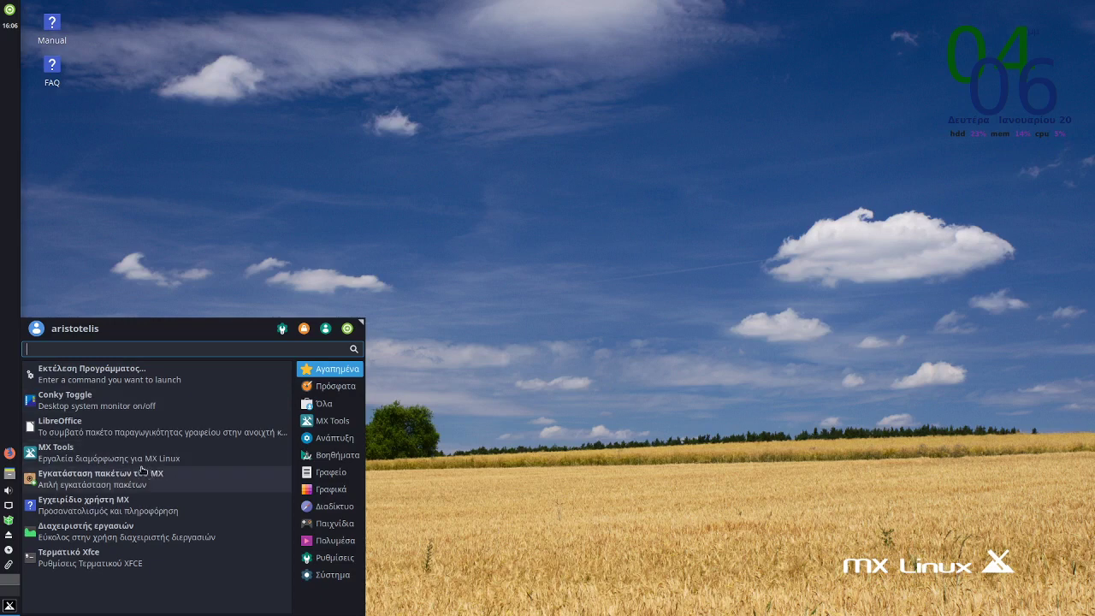
click(469, 331)
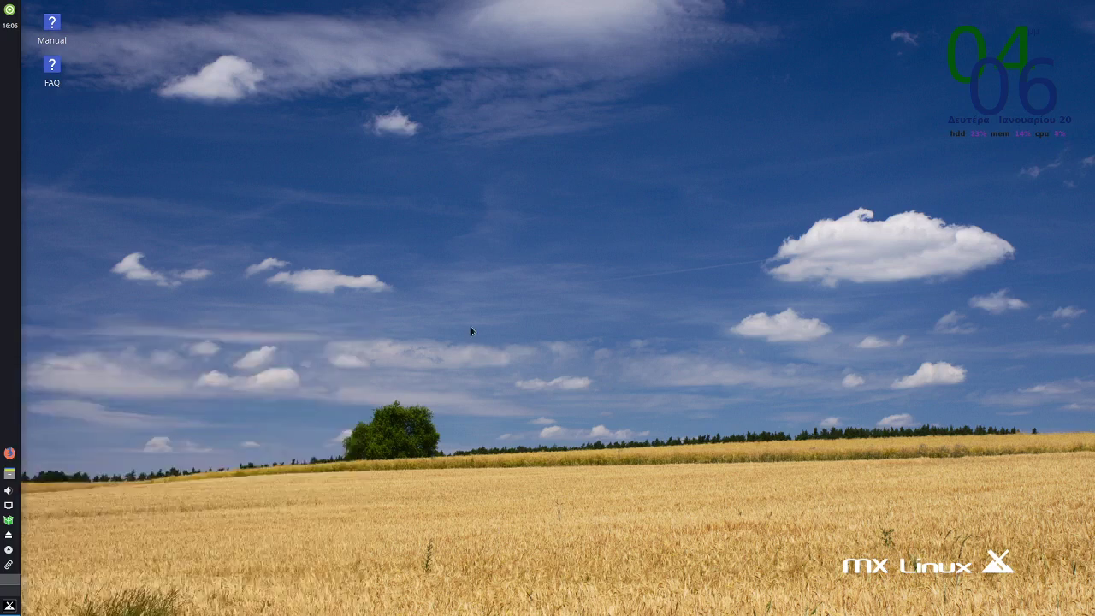